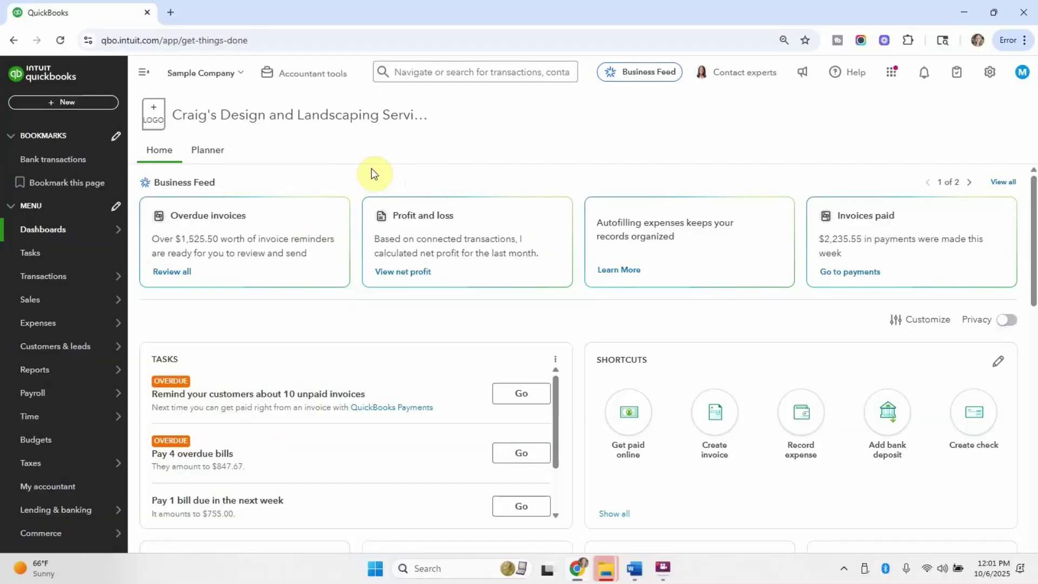
Show the Reports flyout listing standard, custom and management report categories.
mouse_move(85, 374)
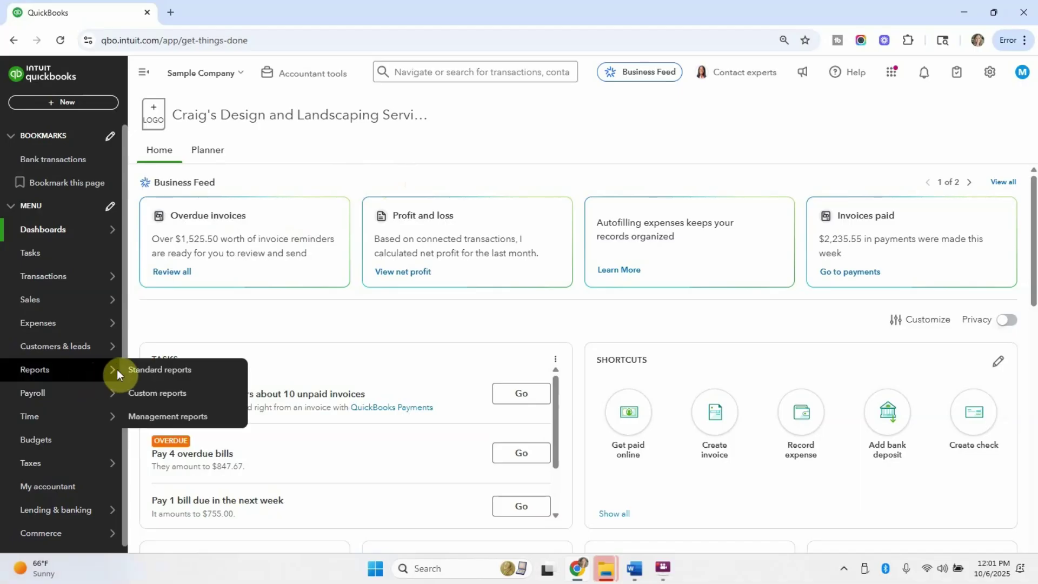
Open the Profit and Loss report from standard reports, collapse all sections, then expand Expenses.
left_click(145, 373)
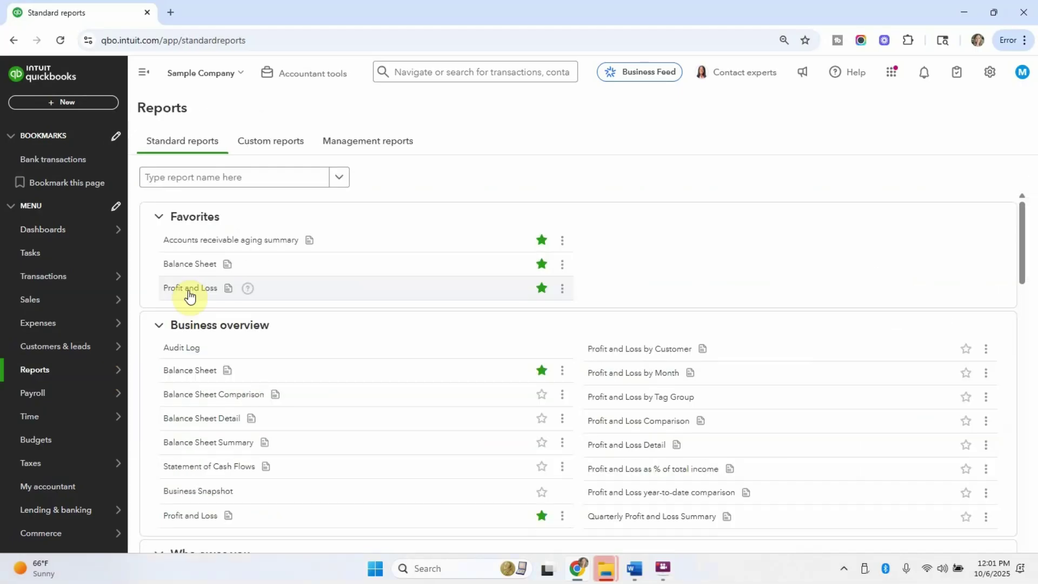
left_click(188, 291)
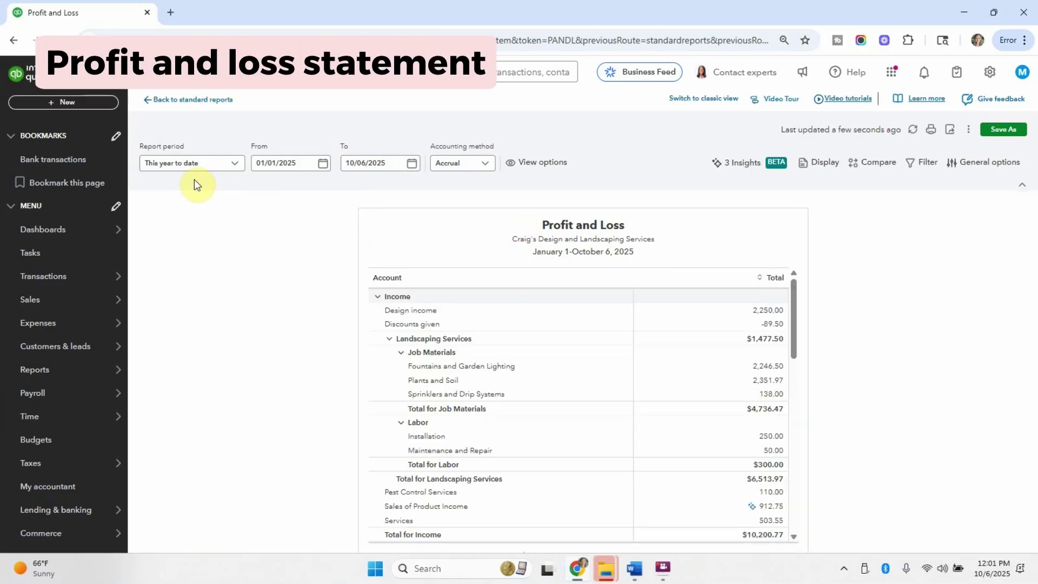
left_click(541, 164)
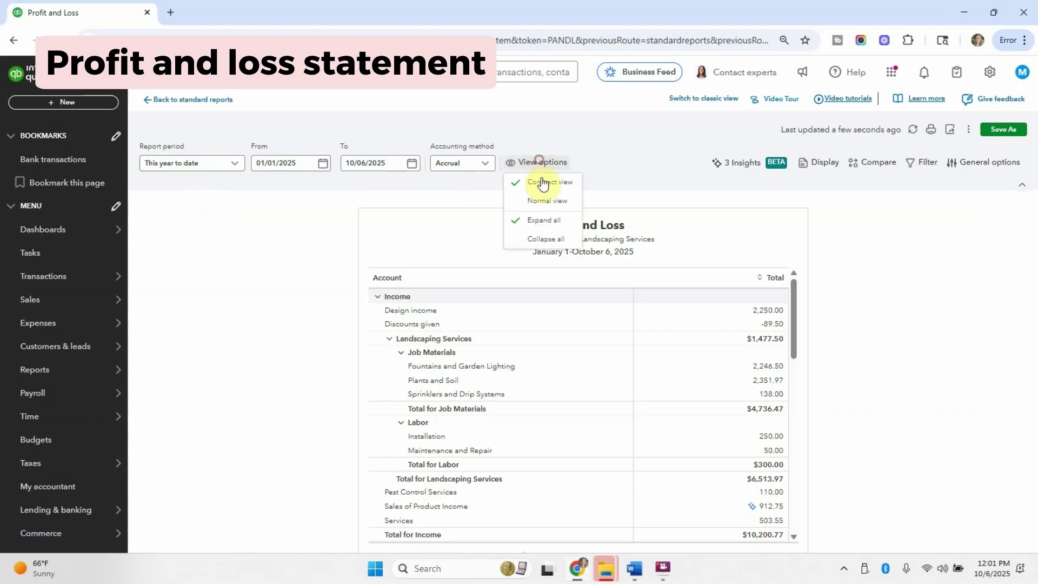
left_click(543, 236)
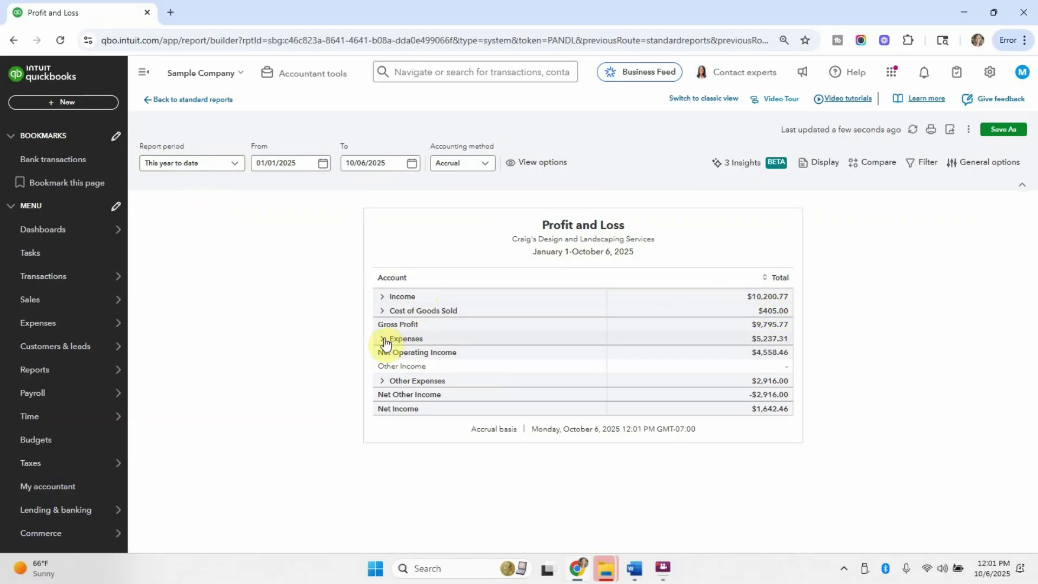
left_click(382, 339)
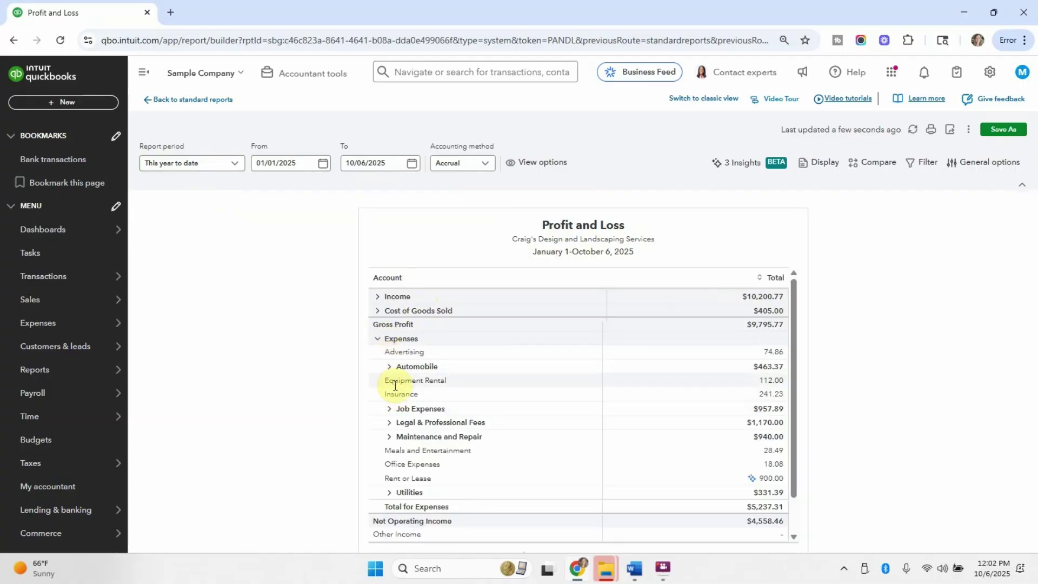
Drill into Rent or Lease 900.00 to see the Building Lease bill, then return to the summary.
scroll(430, 397, "down", 1)
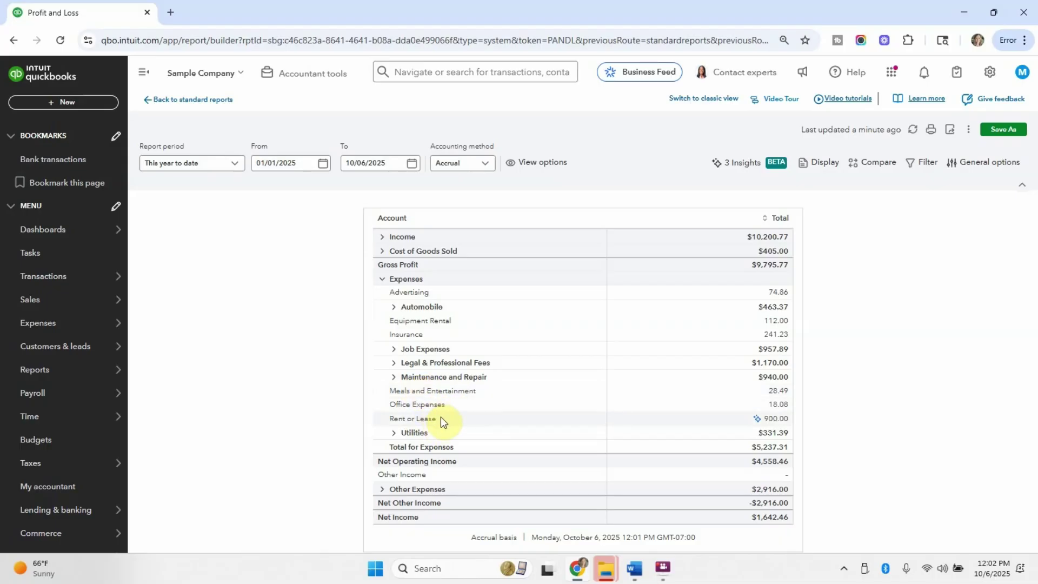
left_click(775, 420)
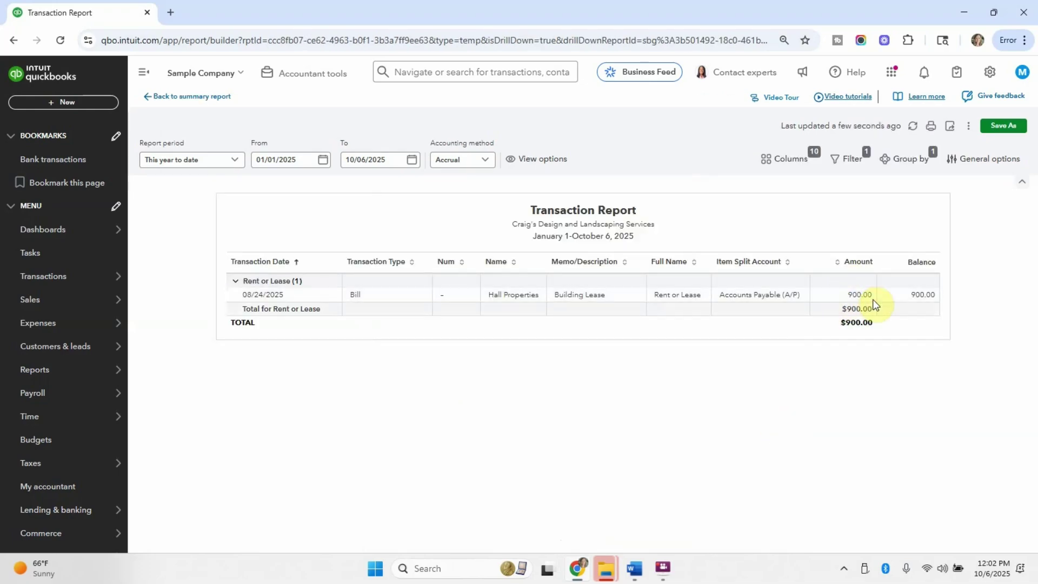
left_click(168, 96)
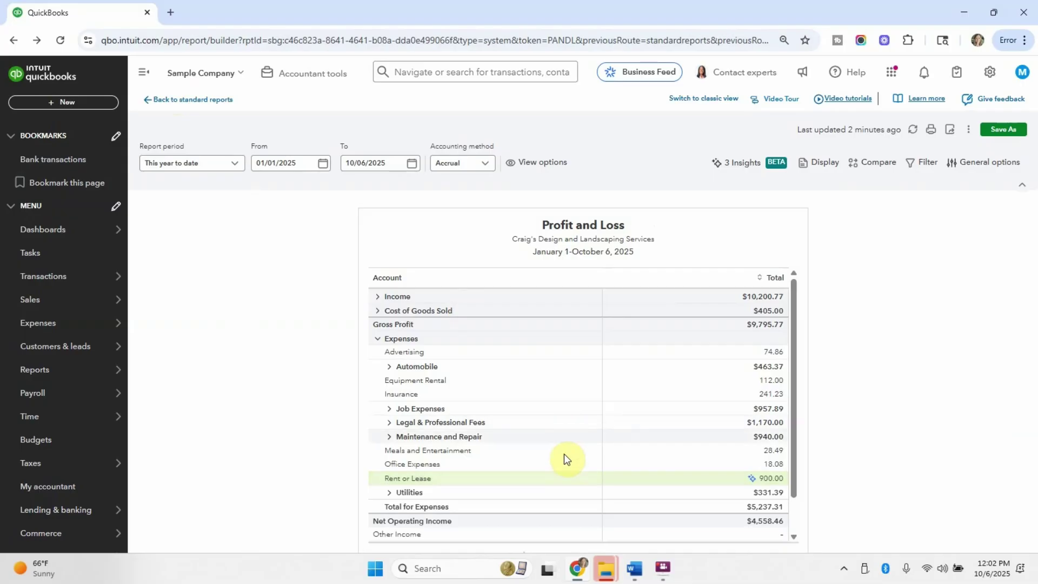
Expand and re-collapse Job Expenses, then expand Income into its accounts totalling $10,200.77.
left_click(388, 409)
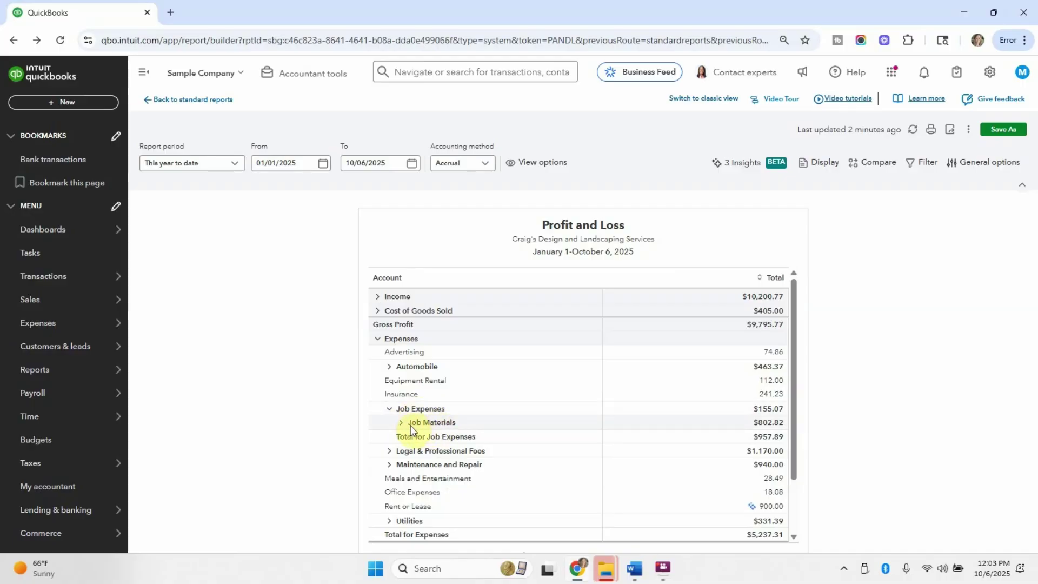
left_click(394, 409)
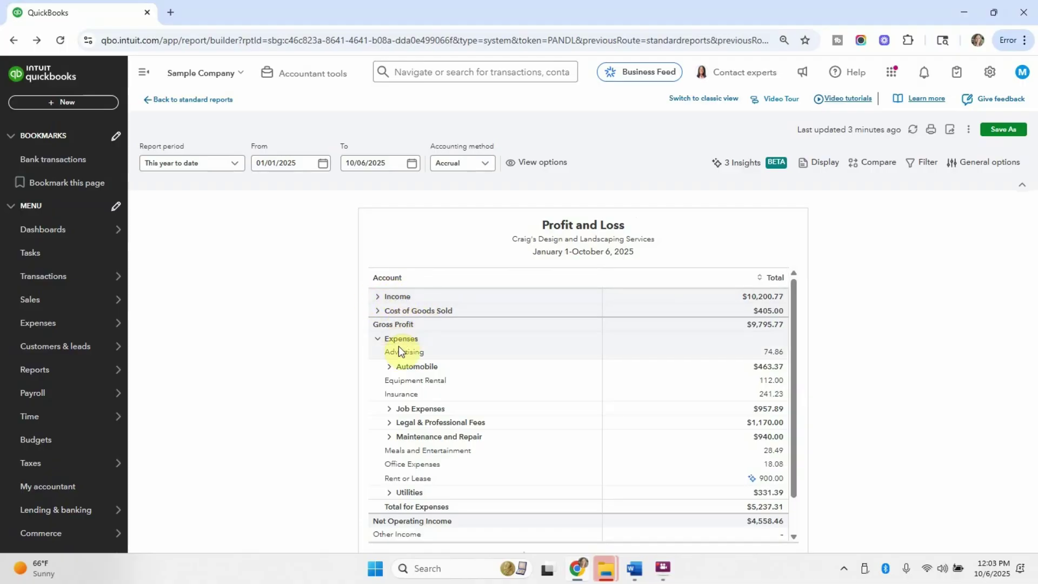
left_click(377, 297)
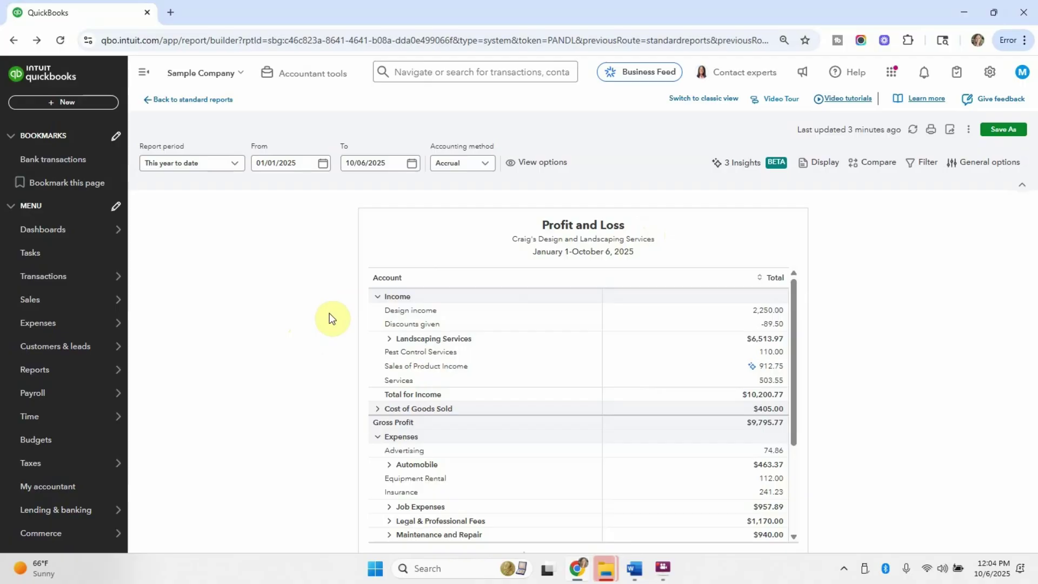
mouse_move(79, 281)
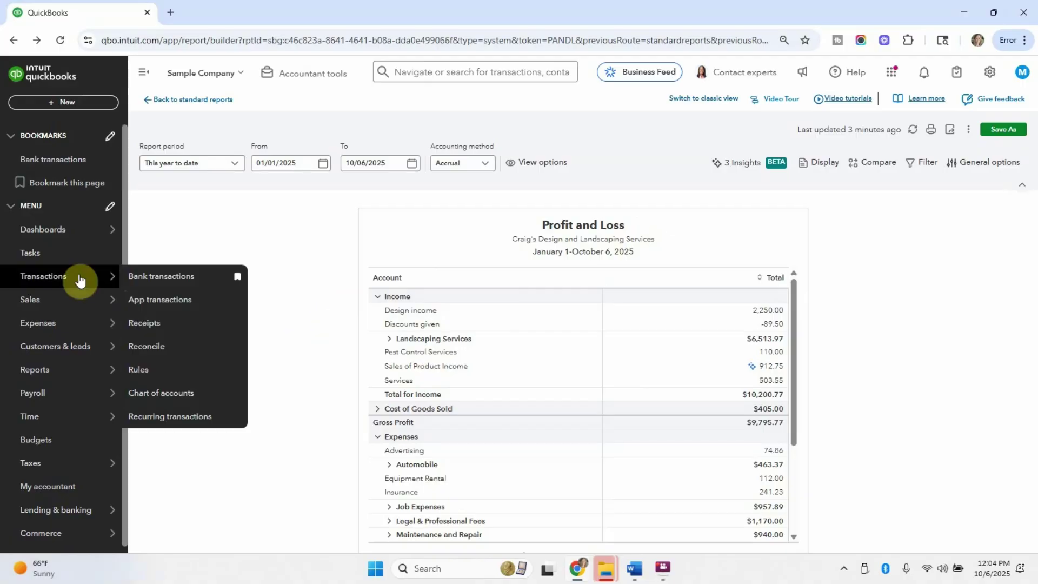
Open the Chart of accounts and scroll through it to the Maintenance and Repair subaccounts.
left_click(180, 404)
scroll(539, 375, "down", 10)
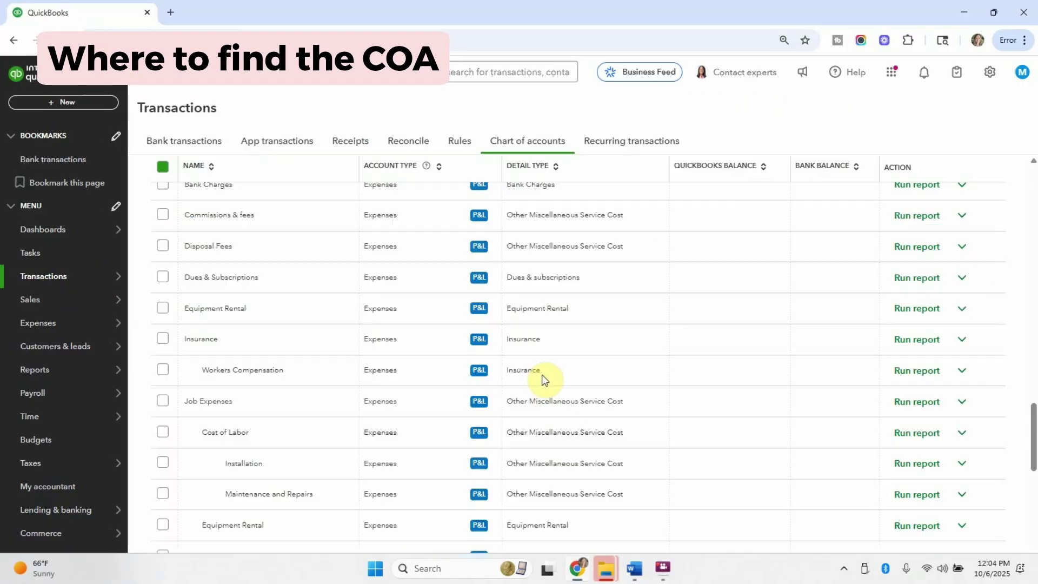
scroll(651, 367, "up", 6)
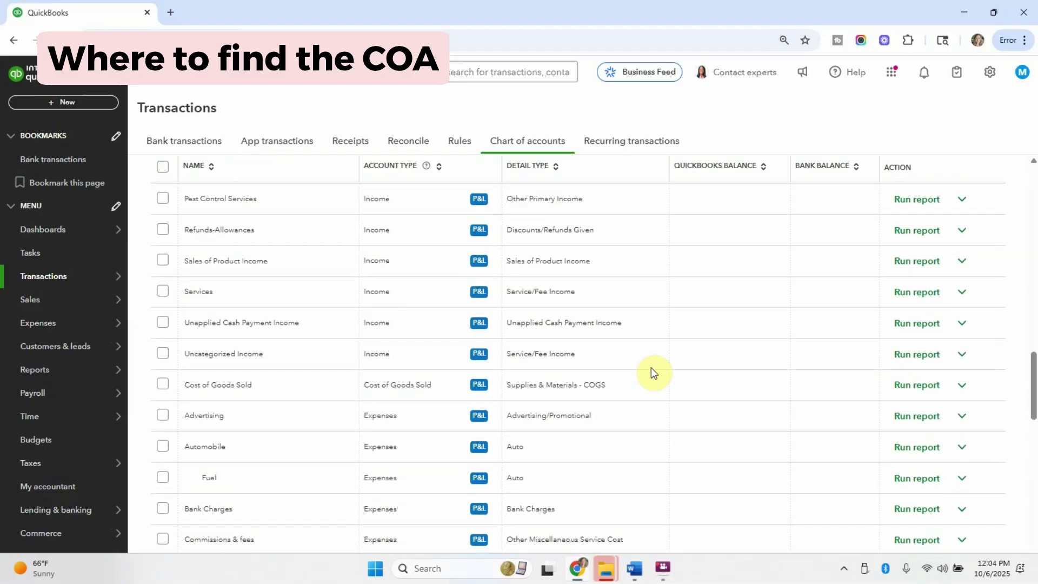
scroll(652, 372, "up", 12)
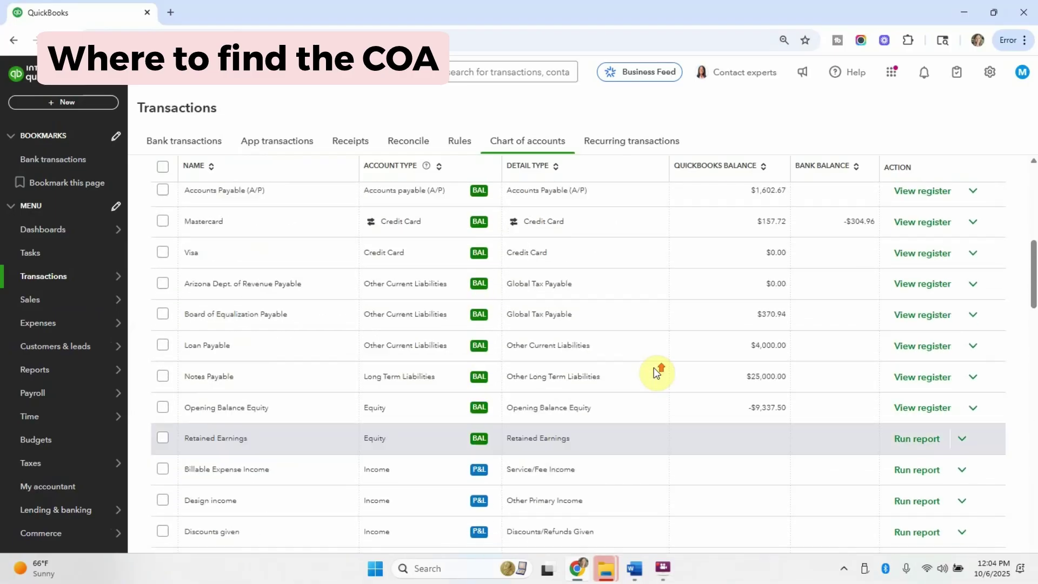
scroll(656, 372, "up", 10)
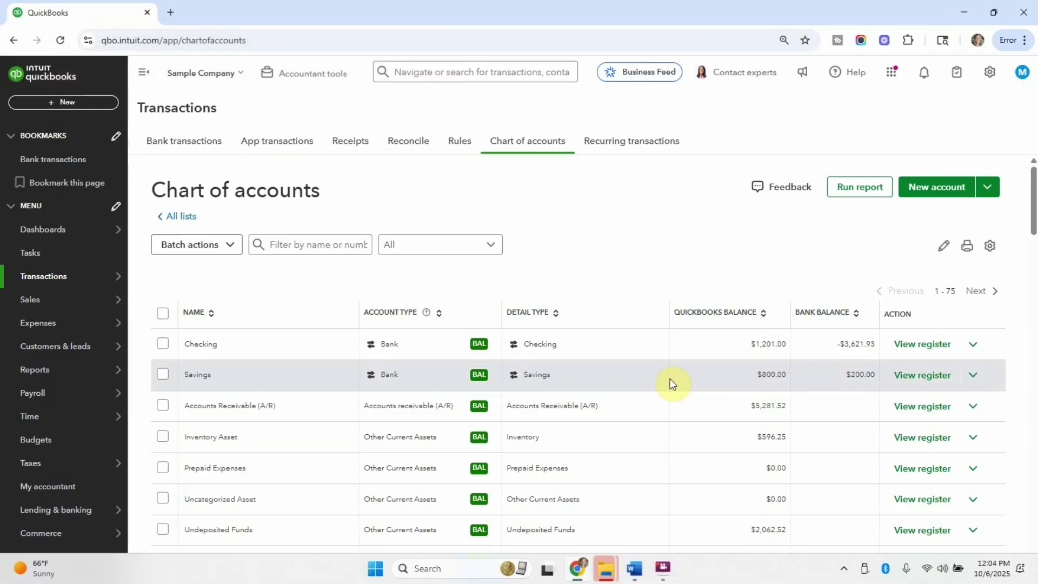
scroll(669, 379, "down", 1)
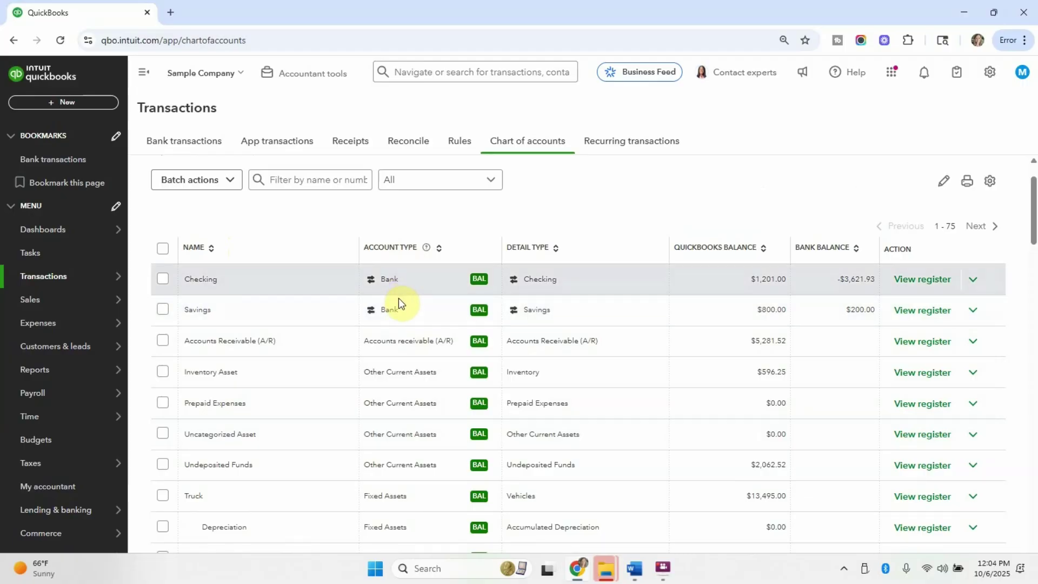
scroll(431, 424, "down", 2)
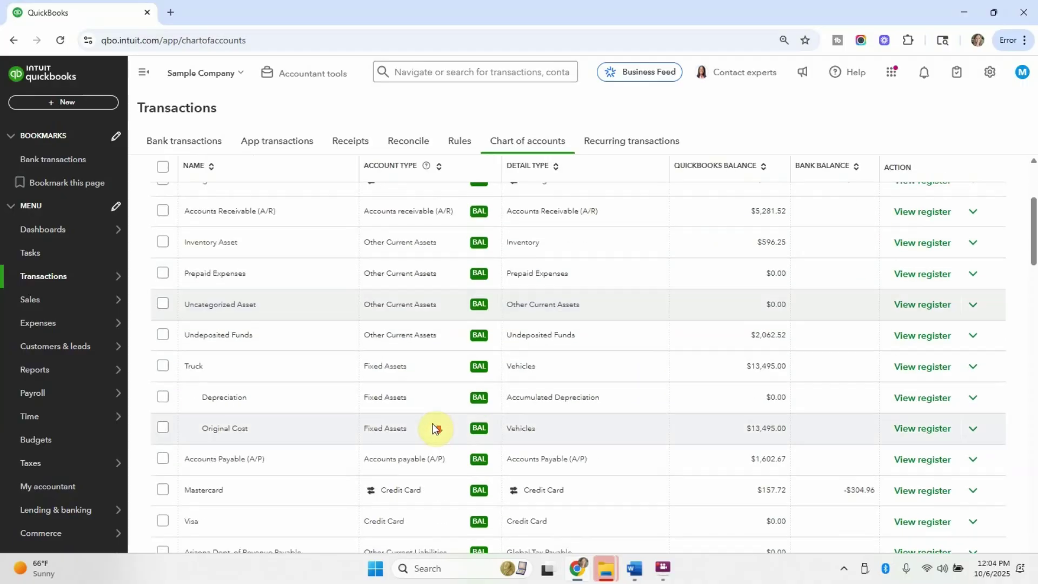
scroll(425, 483, "down", 2)
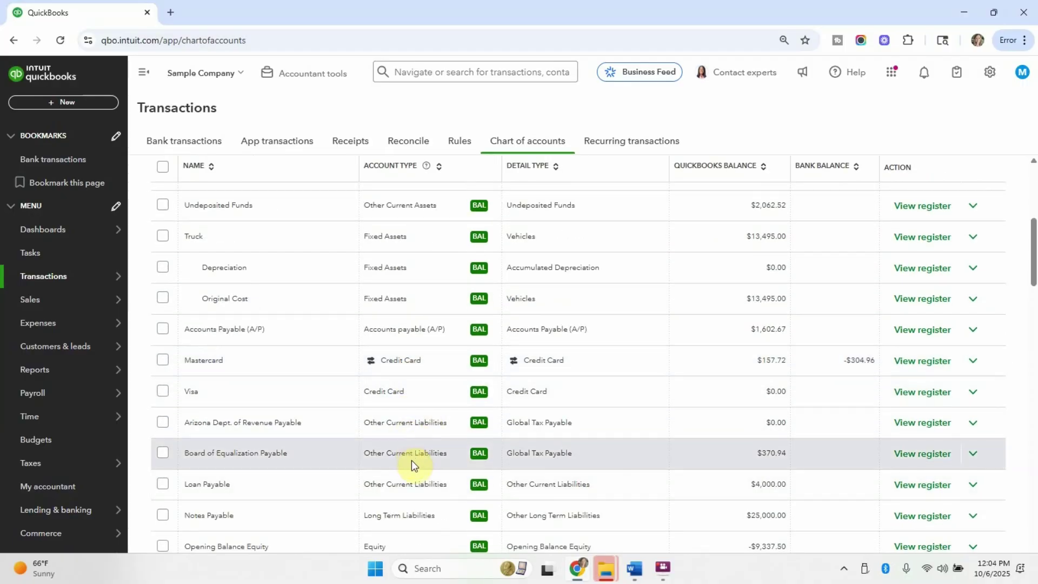
scroll(426, 297, "down", 2)
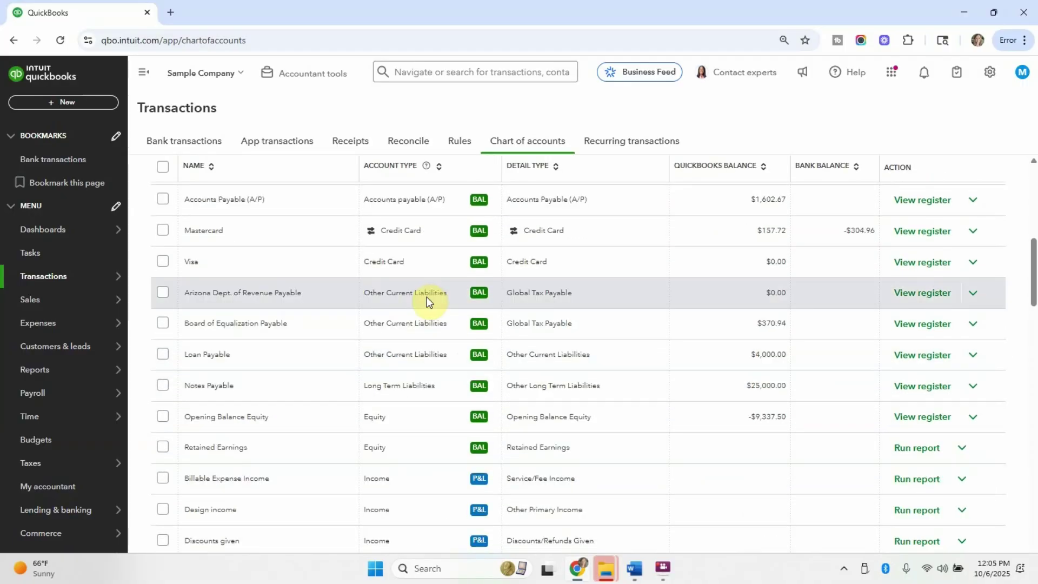
scroll(414, 367, "down", 4)
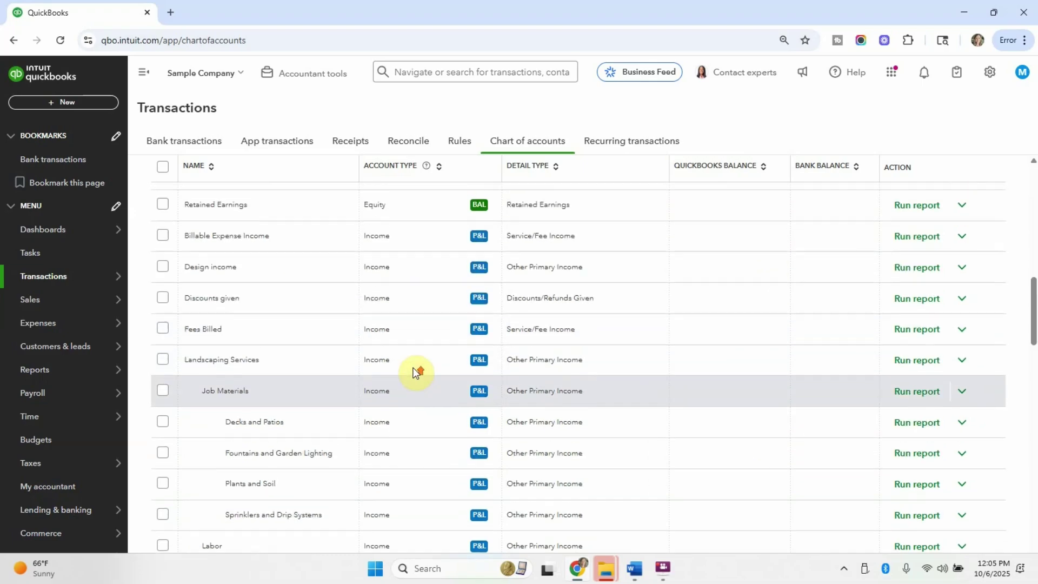
scroll(414, 371, "up", 1)
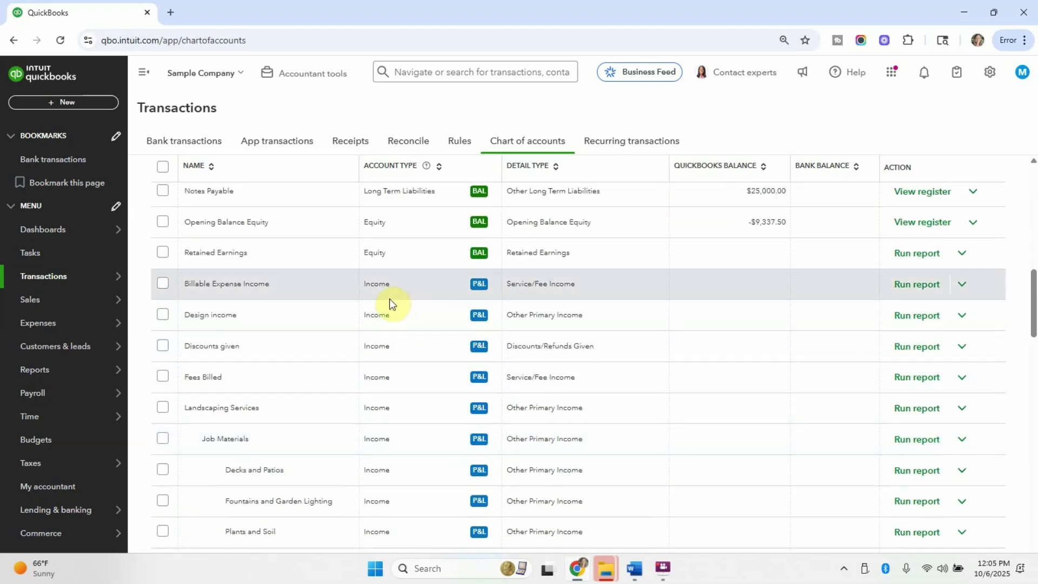
scroll(406, 420, "down", 3)
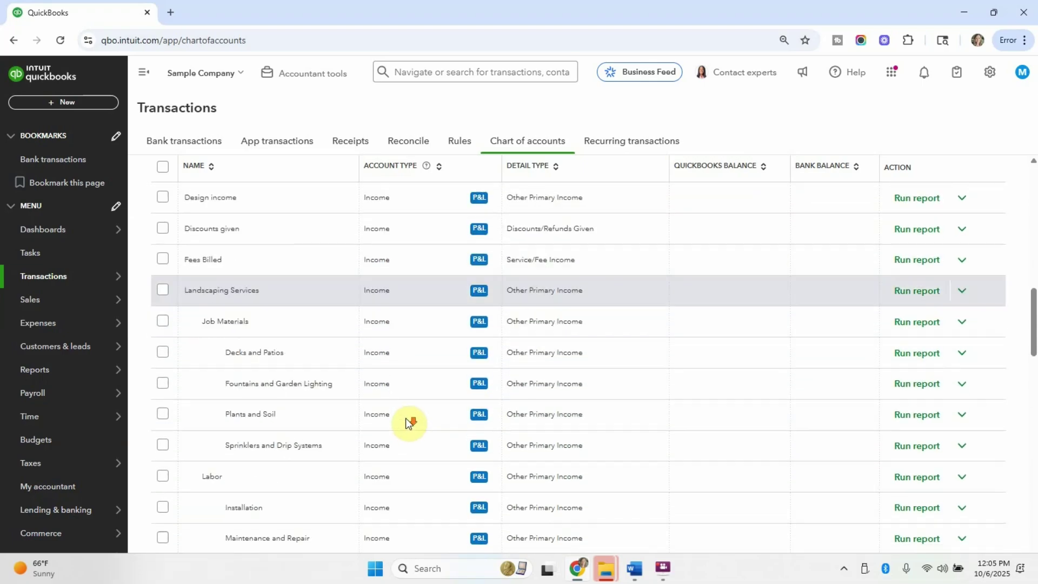
scroll(406, 421, "down", 10)
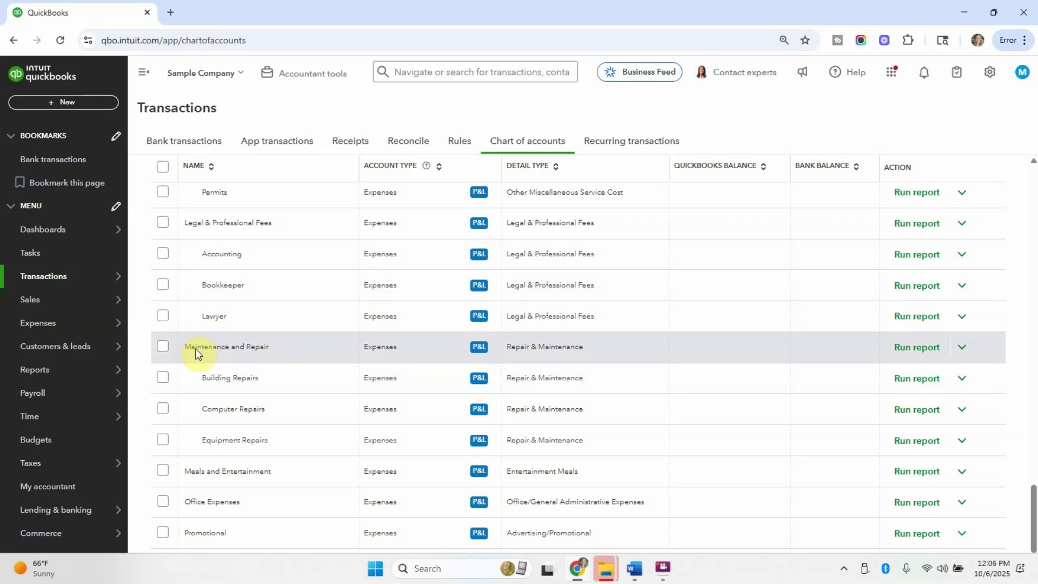
left_click(961, 347)
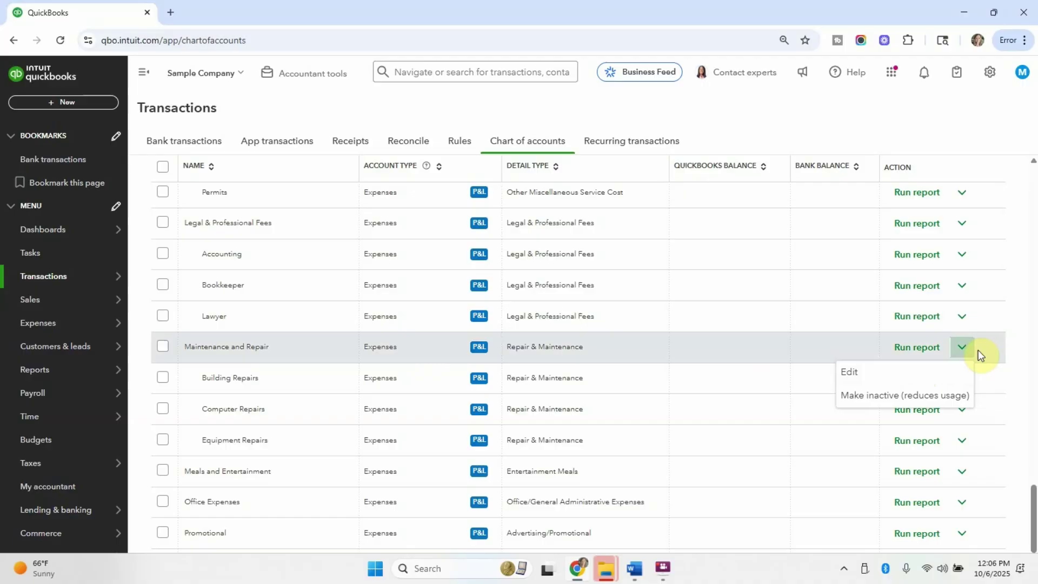
left_click(910, 379)
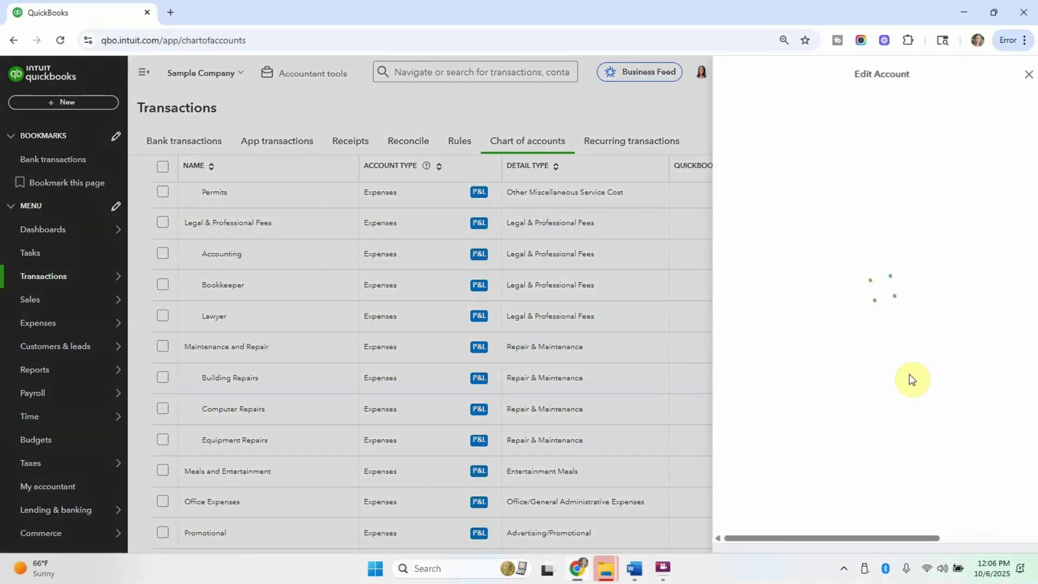
triple_click(812, 126)
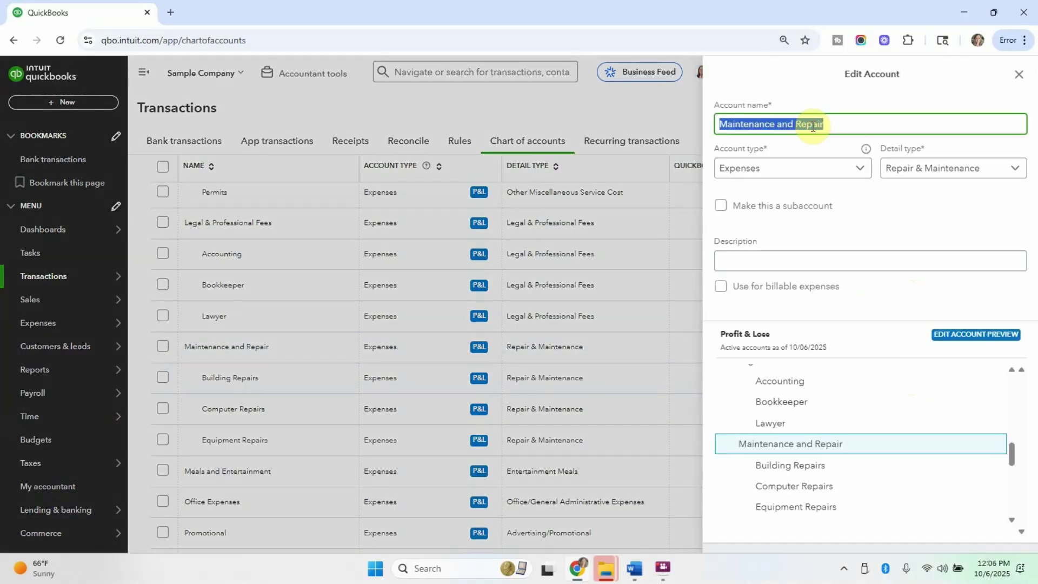
type("Repairs")
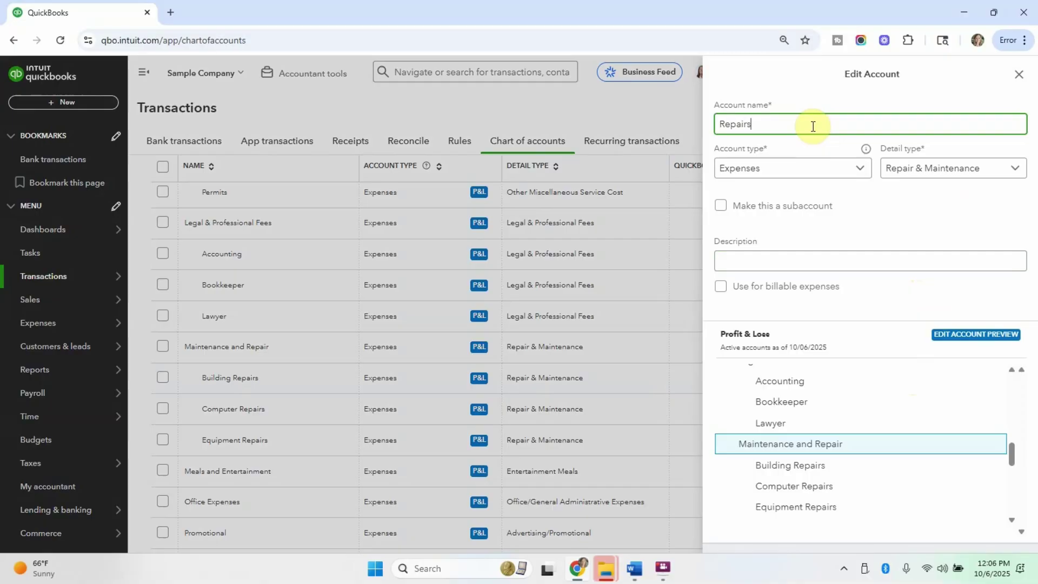
left_click(1015, 86)
left_click(1018, 81)
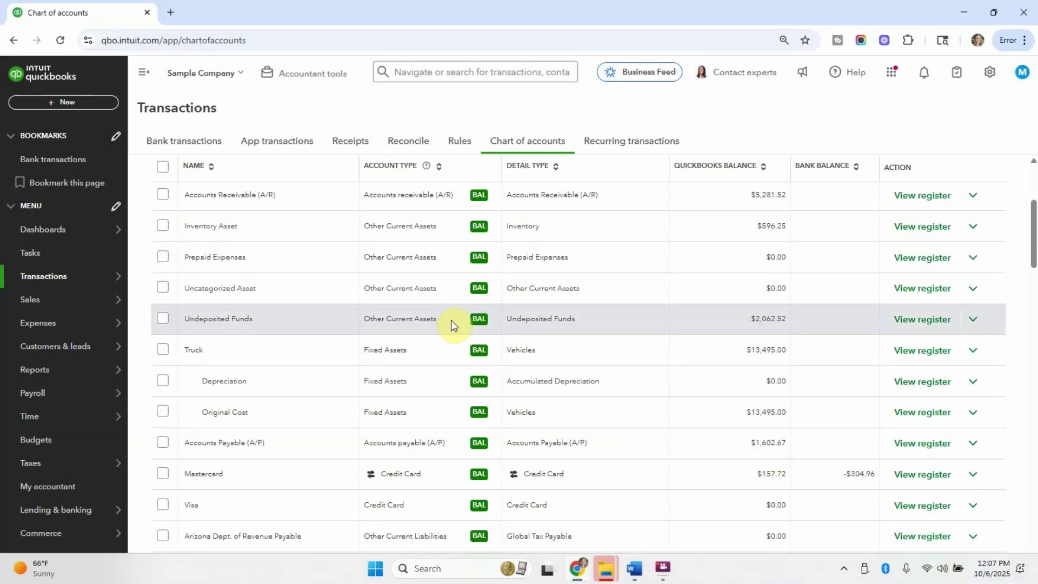
scroll(357, 303, "down", 20)
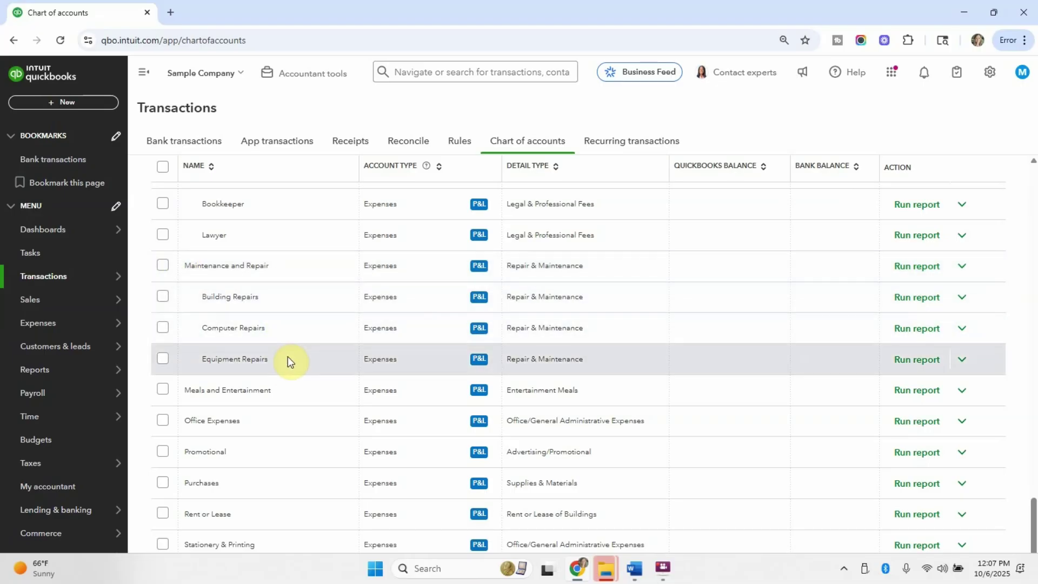
Edit Building Repairs, try Travel Meals as parent and unchecking subaccount, then close without saving.
left_click(958, 299)
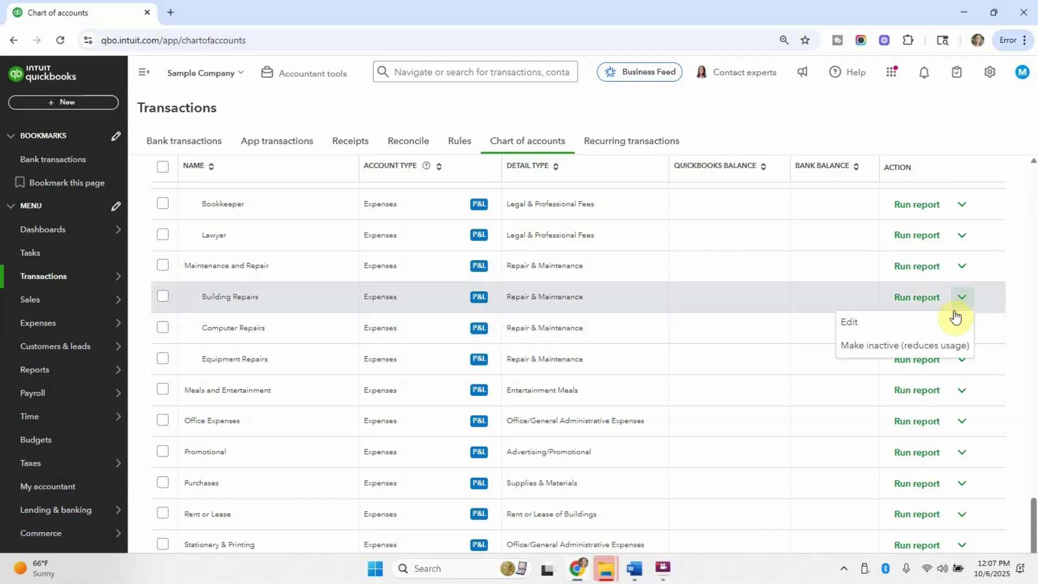
left_click(939, 324)
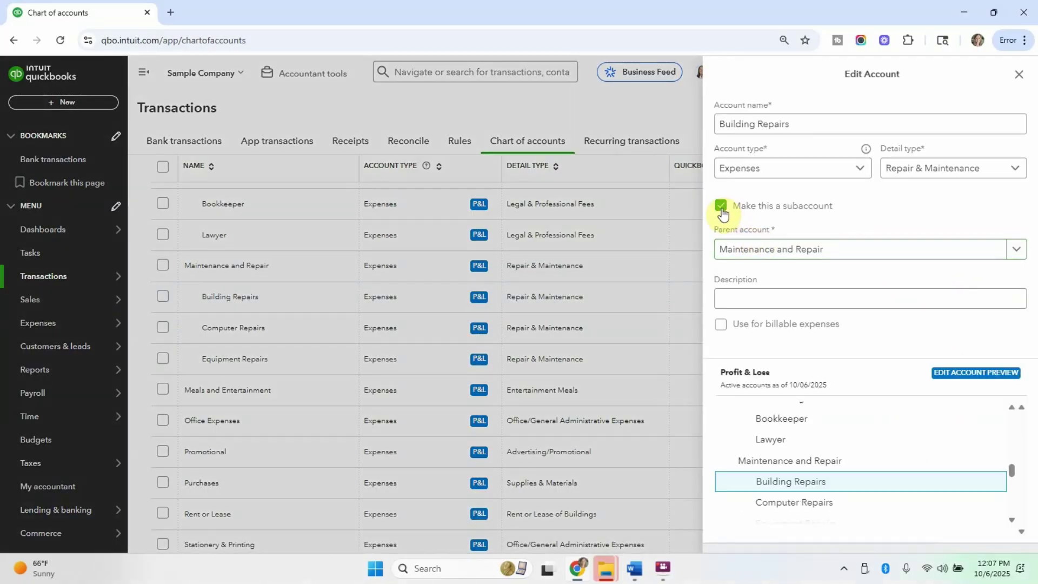
left_click(833, 244)
scroll(855, 327, "down", 10)
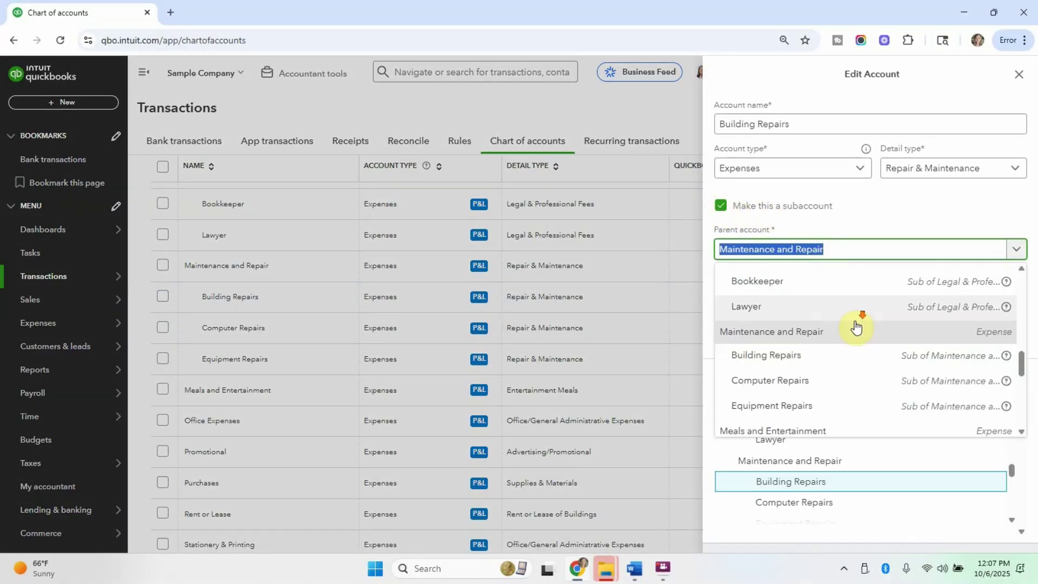
left_click(779, 309)
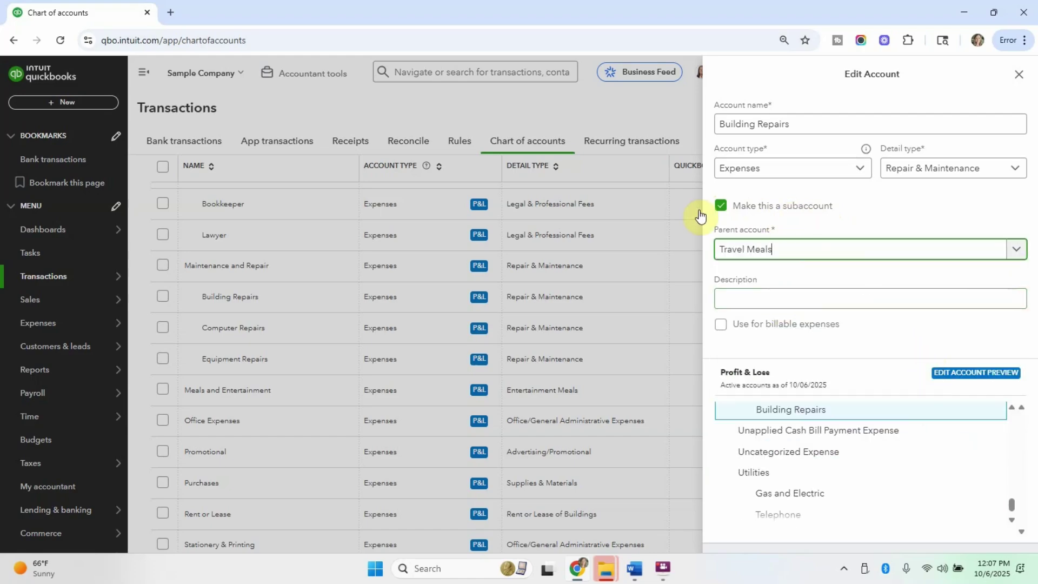
left_click(722, 208)
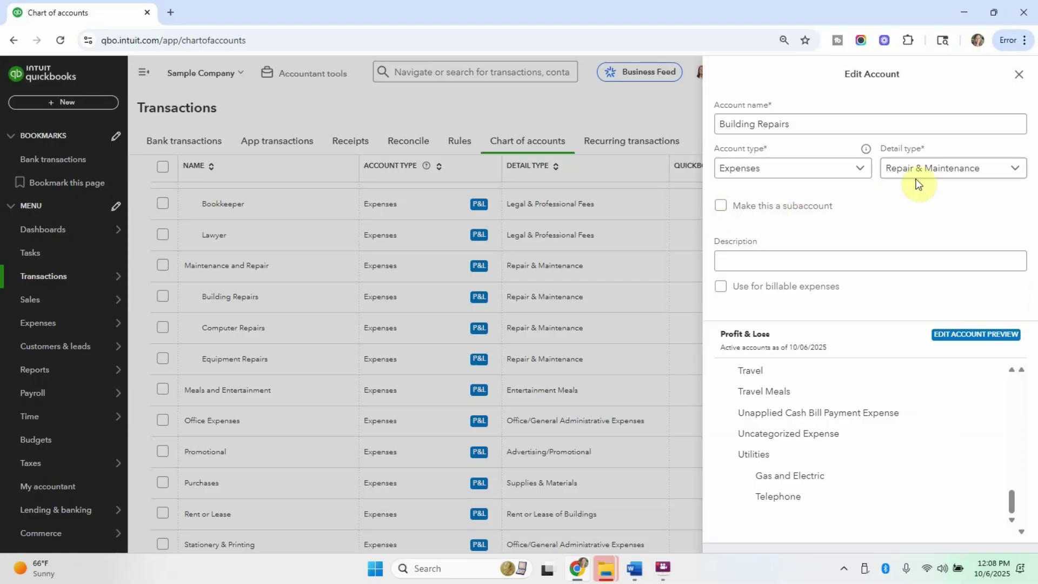
left_click(1019, 74)
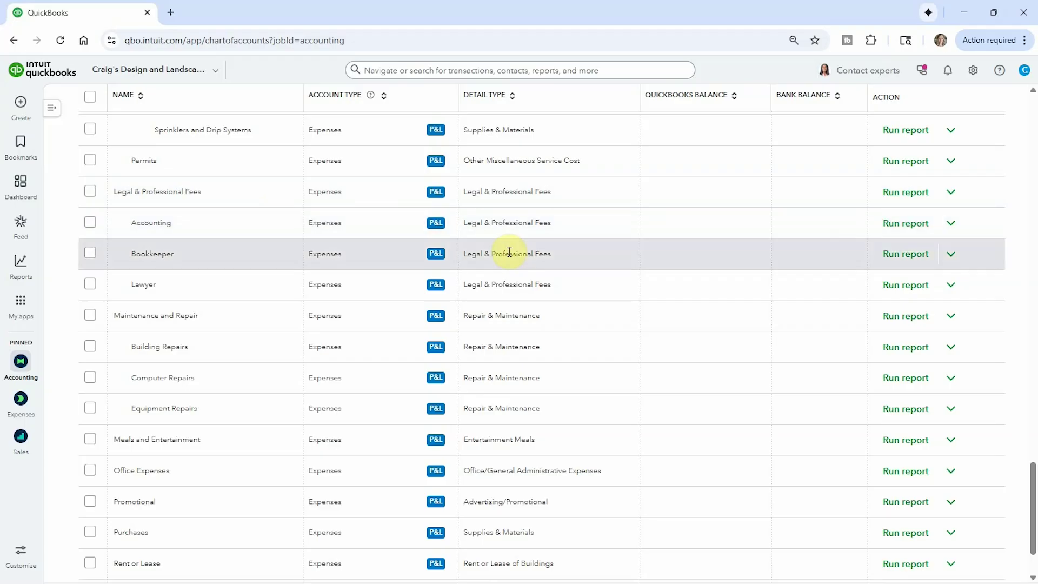
In batch edit, rename Insurance to 'Insurance company' and append 'for' to Equipment Rental.
scroll(783, 254, "up", 20)
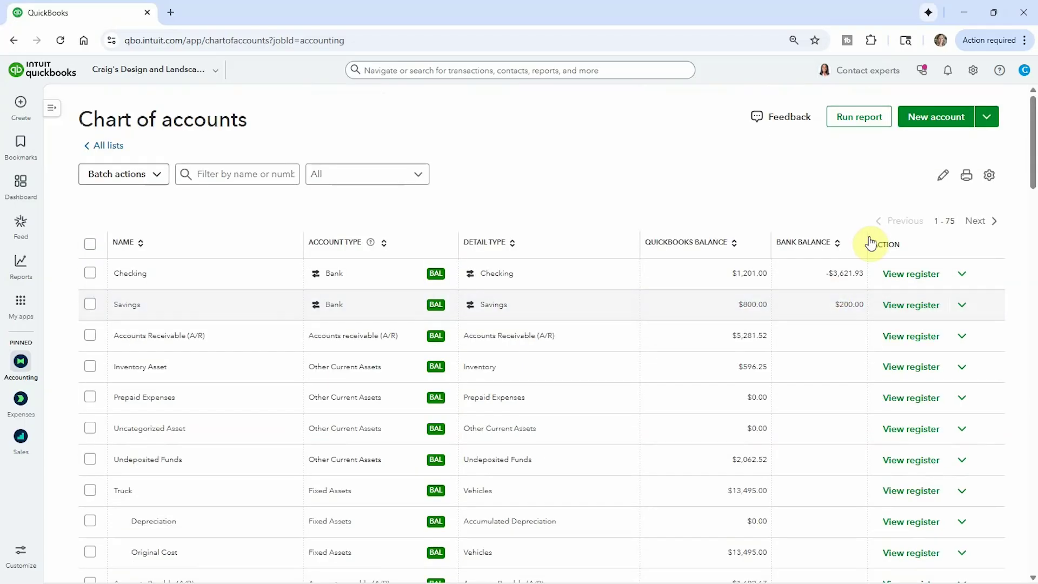
left_click(943, 179)
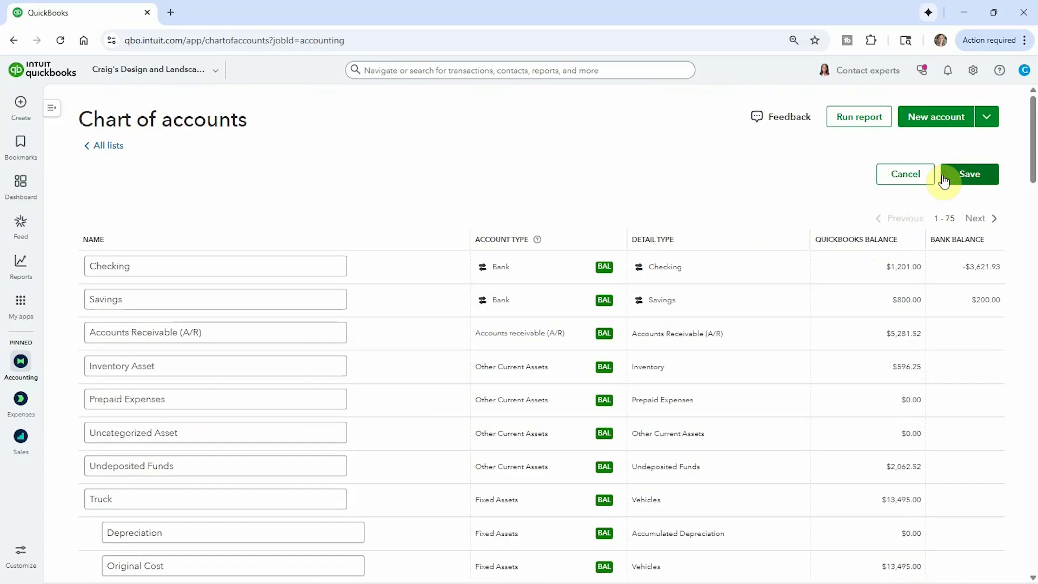
scroll(614, 351, "down", 20)
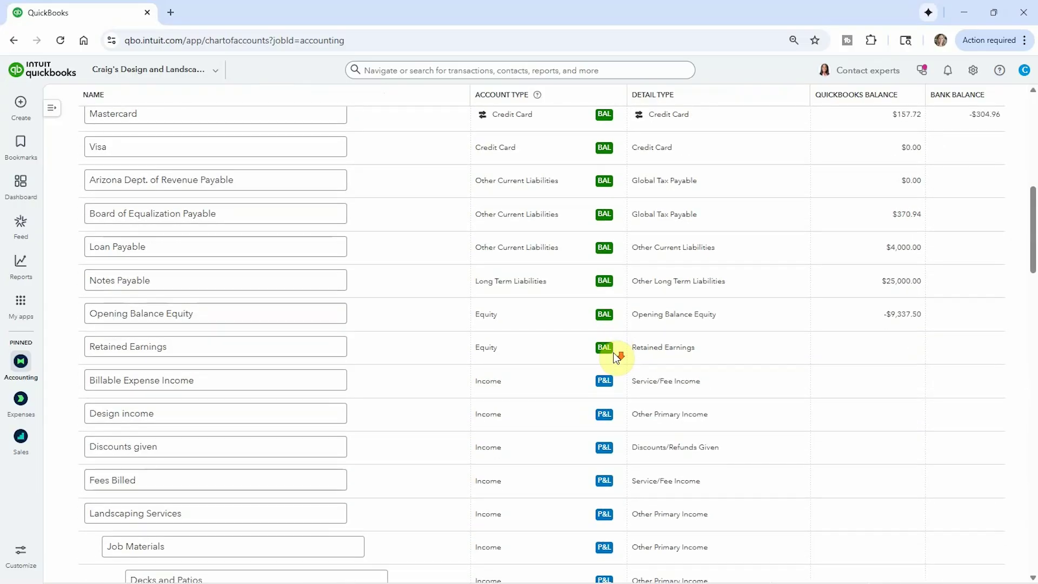
left_click(182, 307)
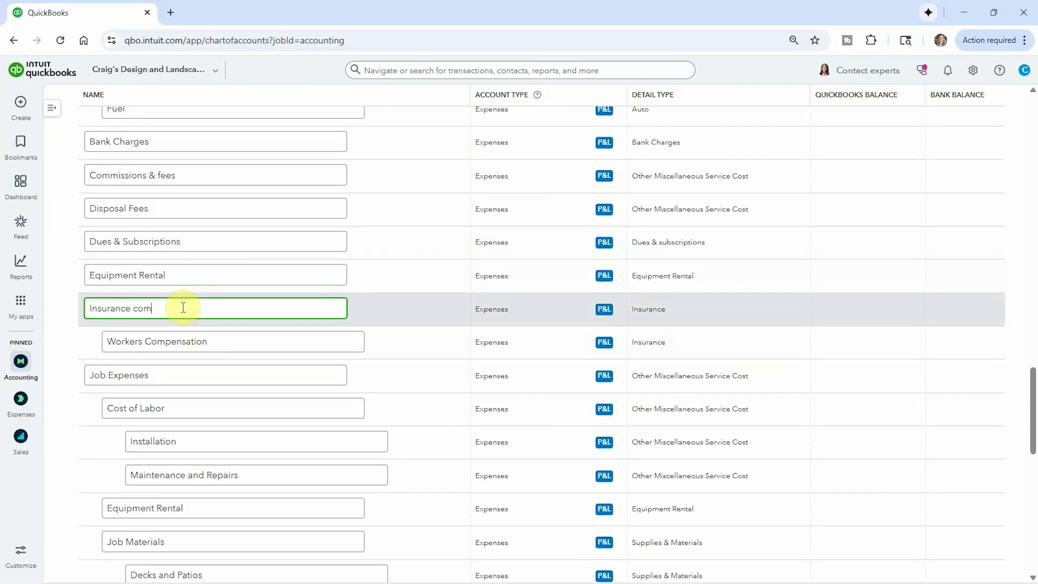
type("company")
left_click(220, 268)
type("for Joe")
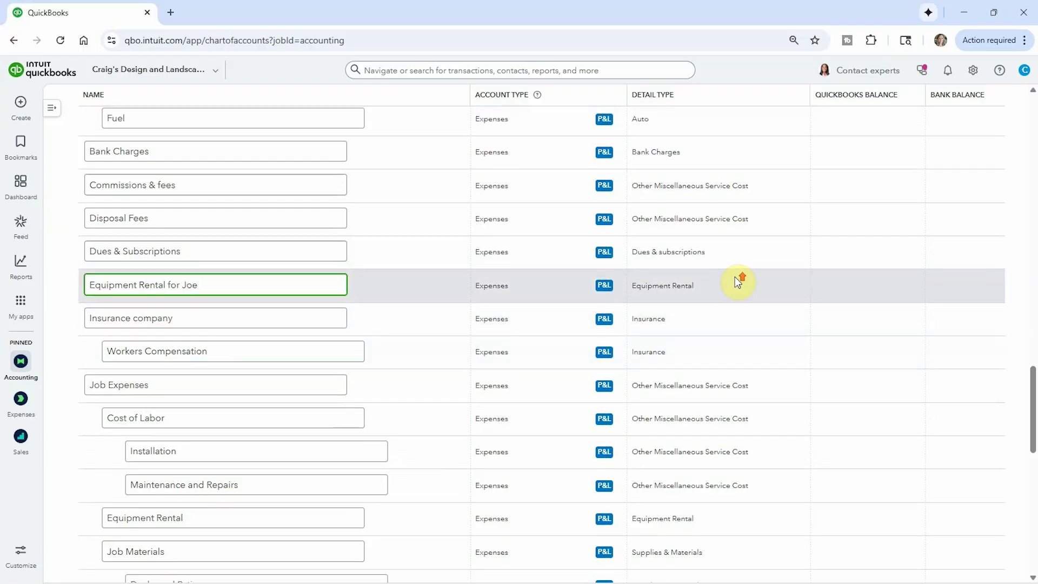
scroll(746, 271, "up", 9)
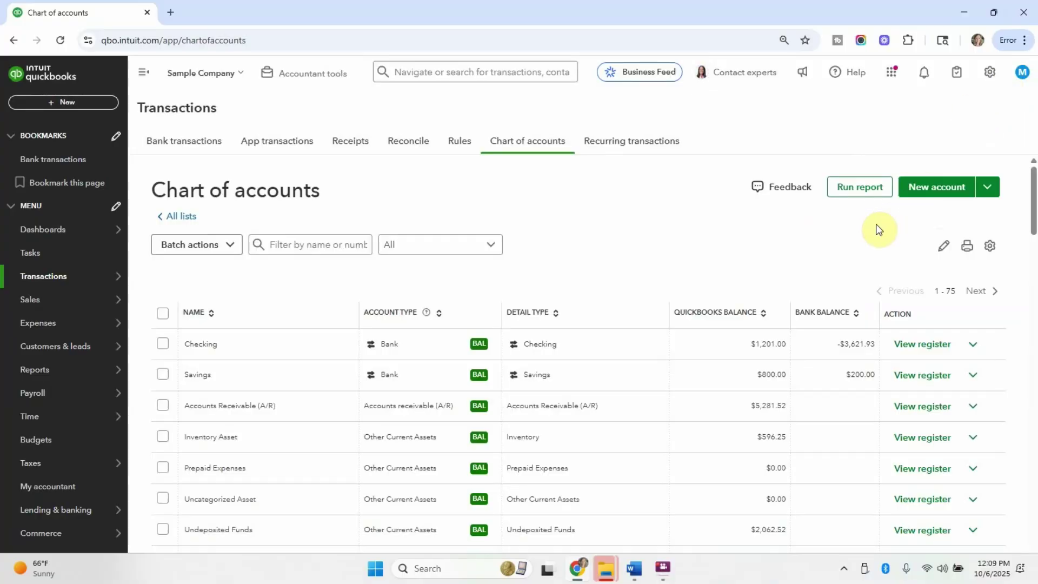
Start a new account named after a person, with account type Expenses.
left_click(926, 188)
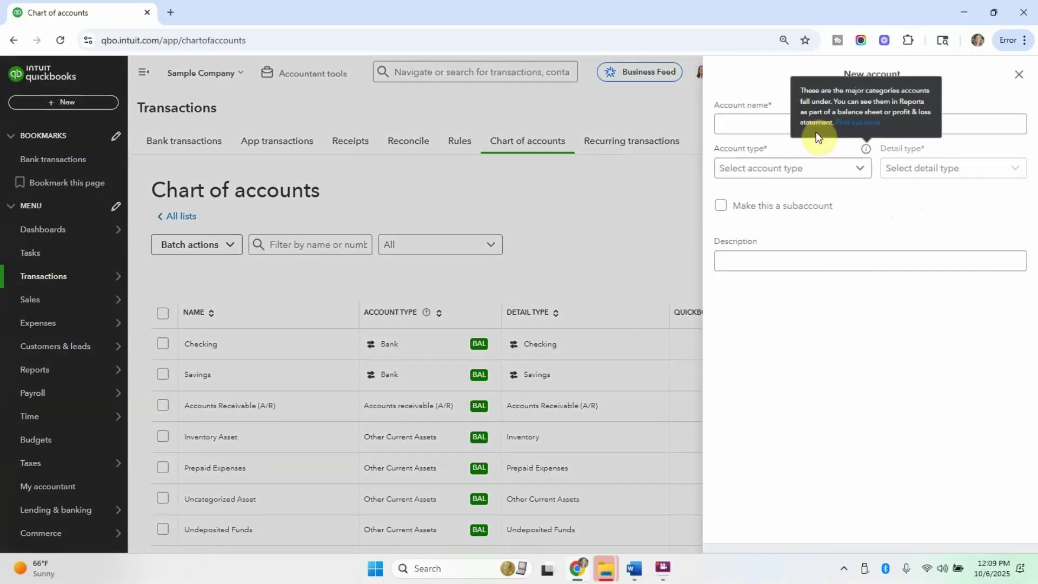
left_click(733, 124)
type("Morga")
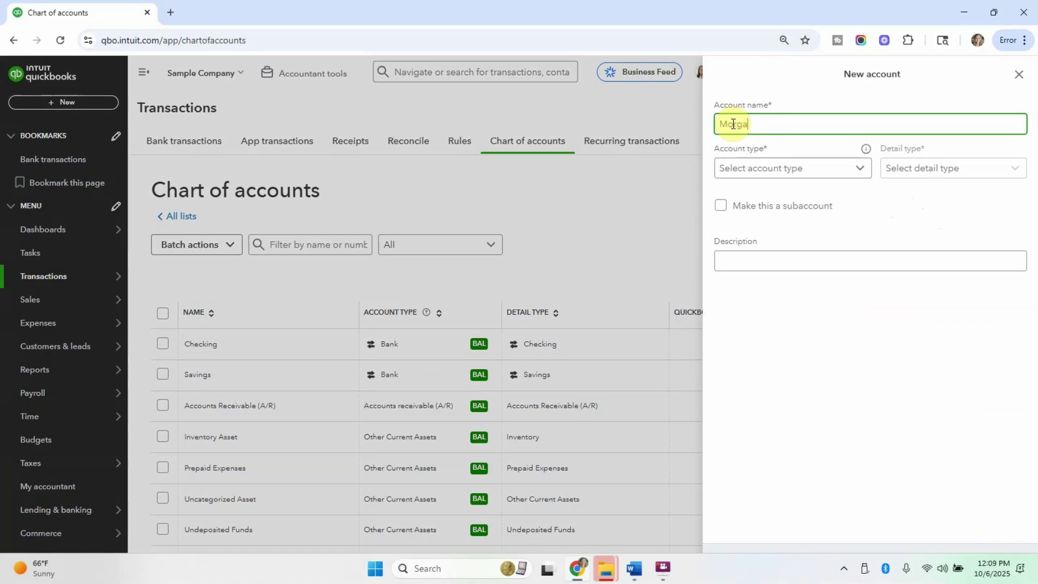
type("n's account")
left_click(749, 168)
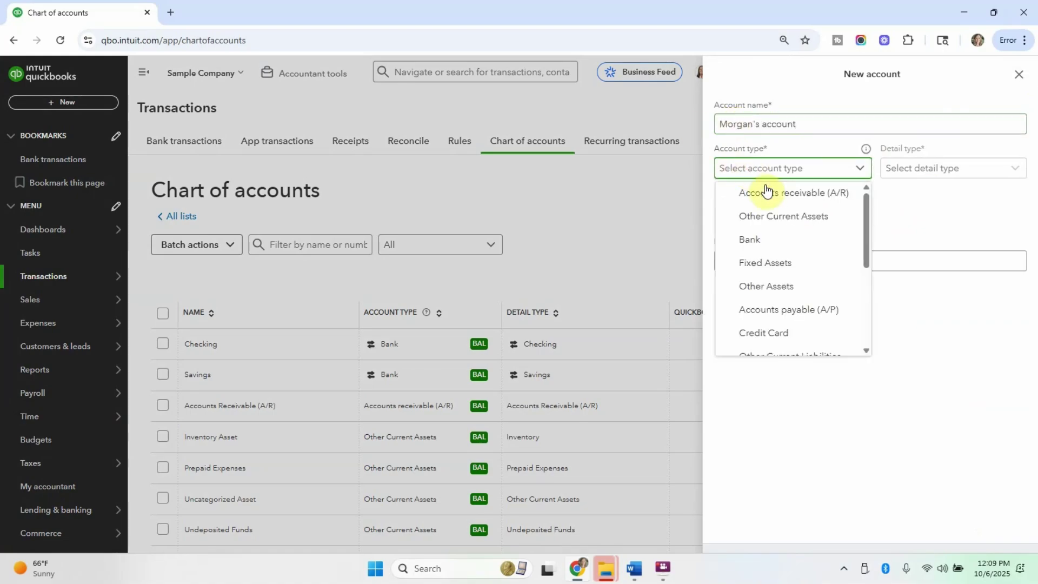
left_click(770, 171)
left_click(770, 172)
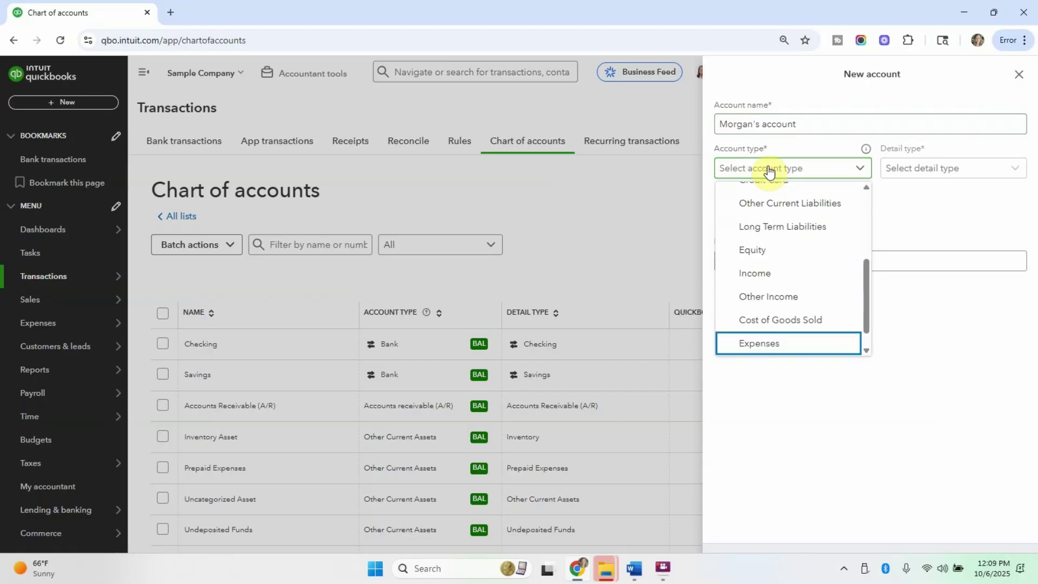
left_click(779, 343)
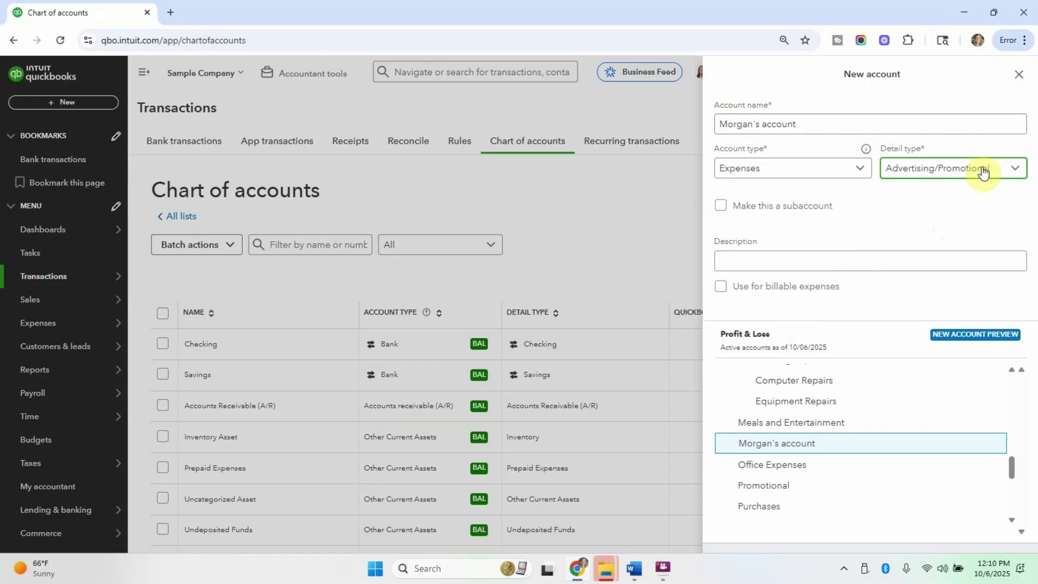
Set the new account's detail type to Repair & Maintenance and save it.
left_click(1014, 168)
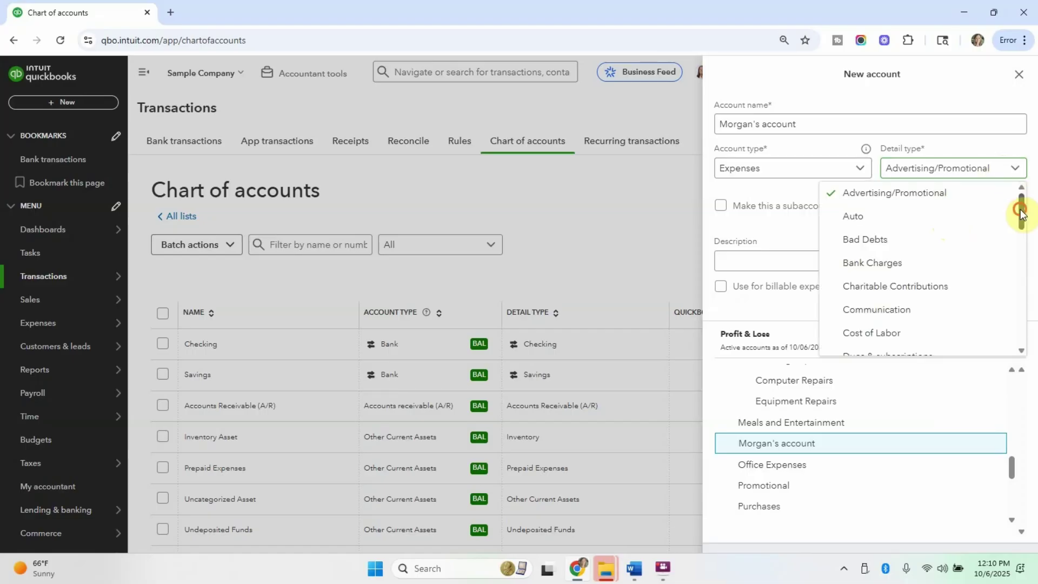
left_click_drag(1021, 213, 1005, 301)
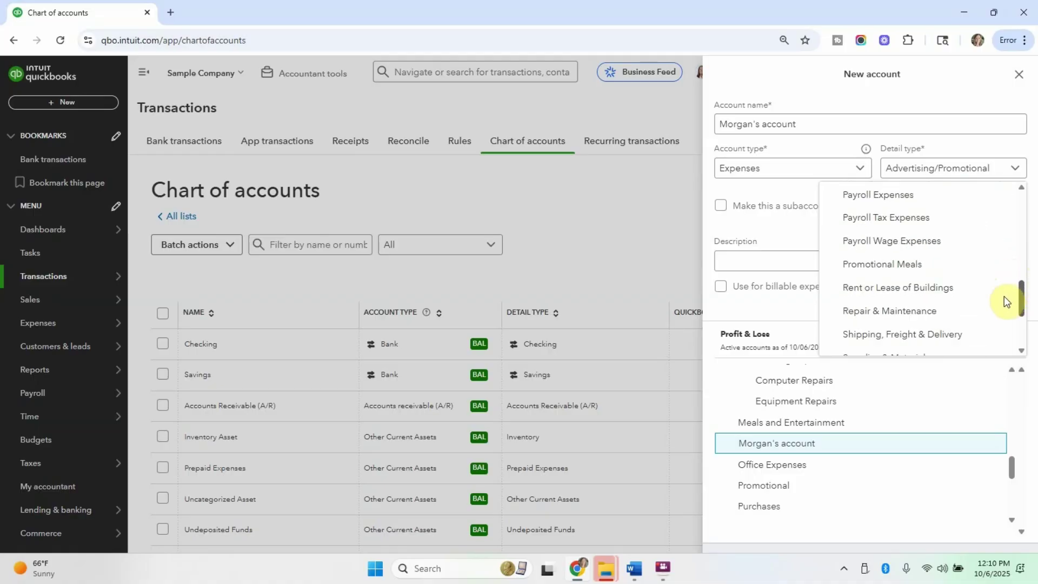
scroll(1005, 301, "down", 2)
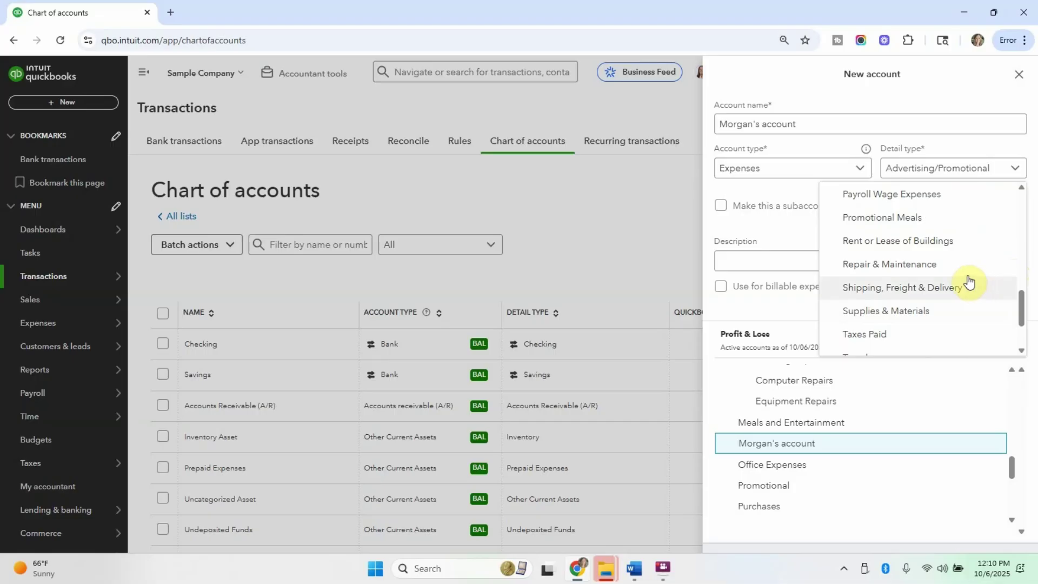
left_click(966, 266)
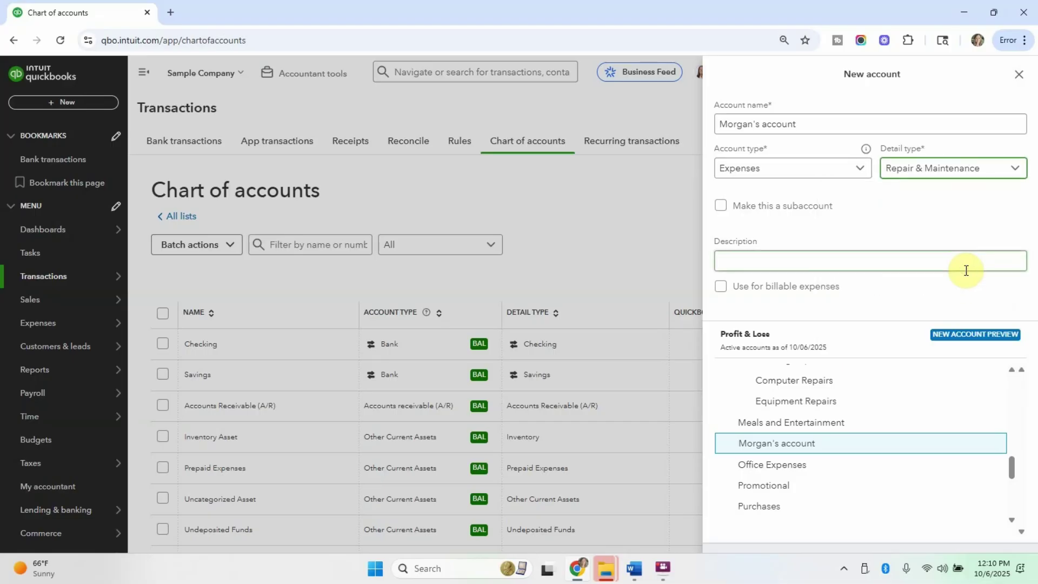
left_click(842, 263)
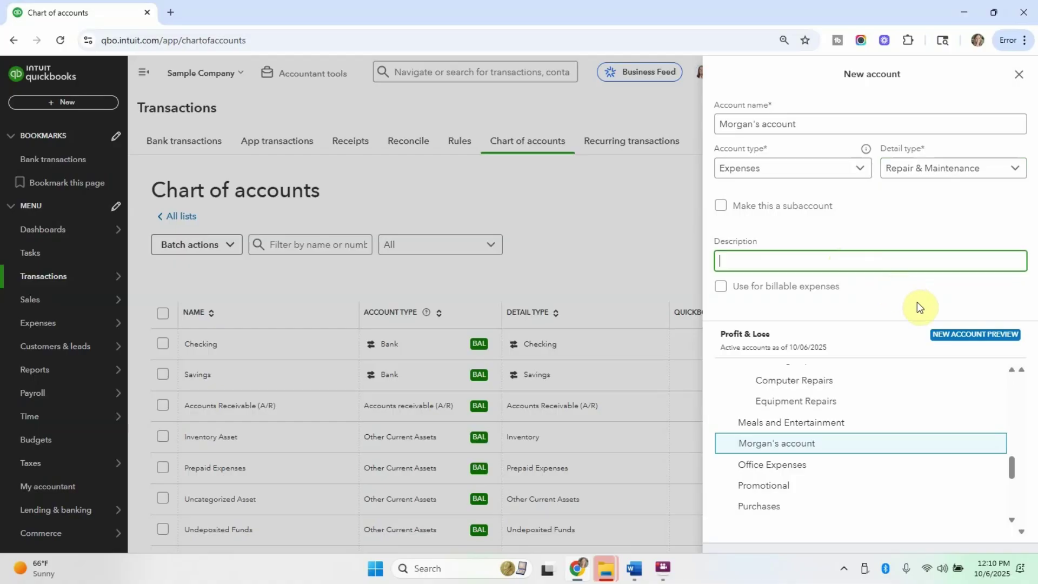
left_click(972, 539)
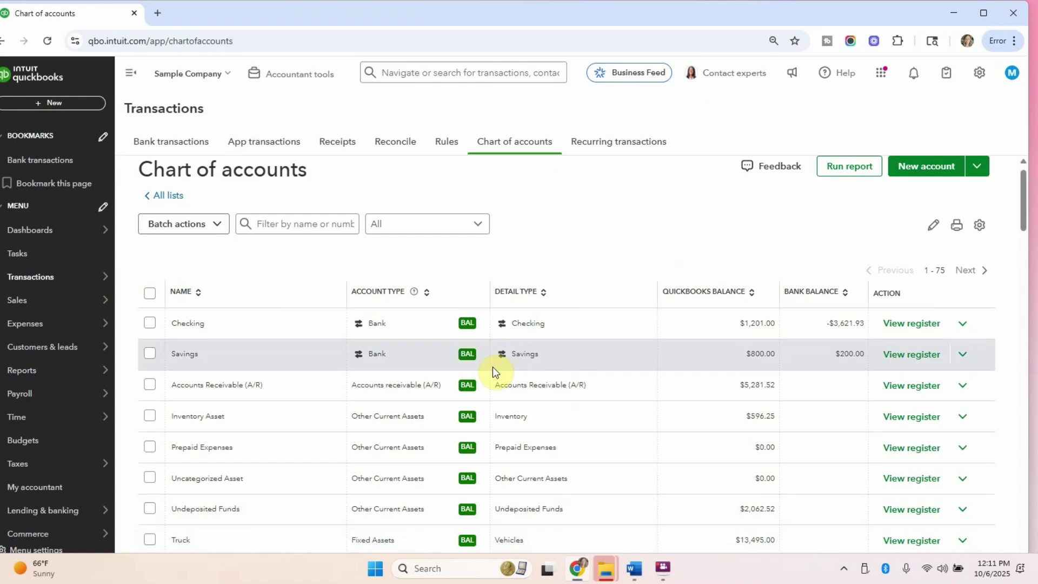
Go to Bank transactions, dismiss the connection message, and open the $55.00 Books By Bessie deposit.
mouse_move(92, 277)
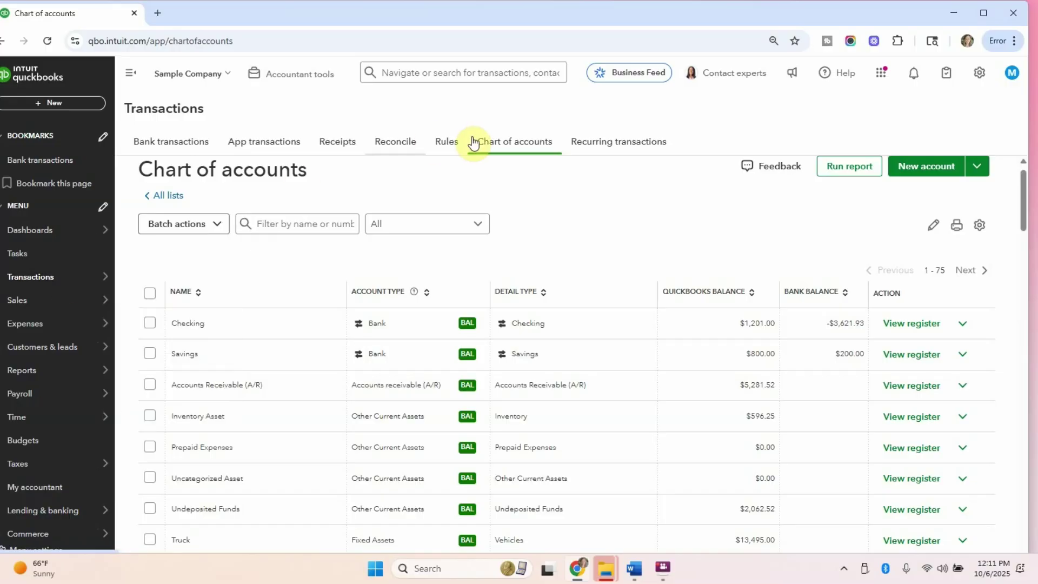
left_click(164, 140)
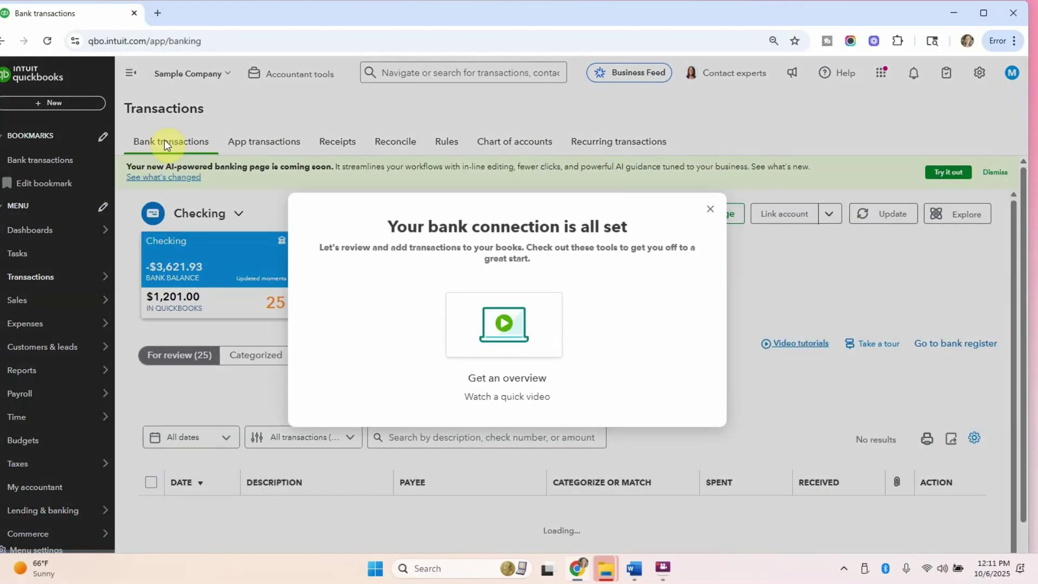
left_click(715, 211)
scroll(731, 349, "down", 1)
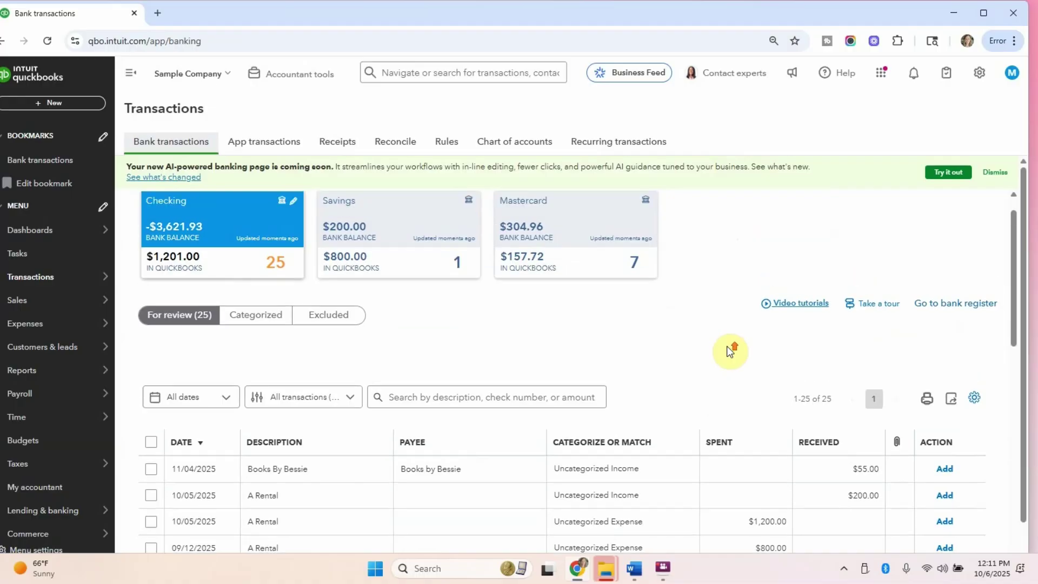
scroll(573, 377, "up", 1)
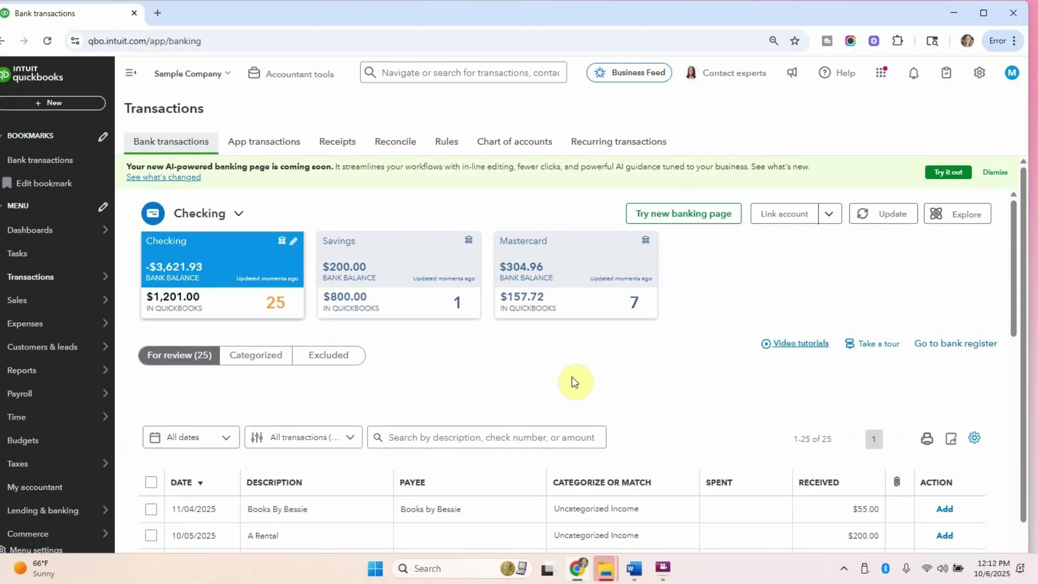
scroll(575, 382, "down", 5)
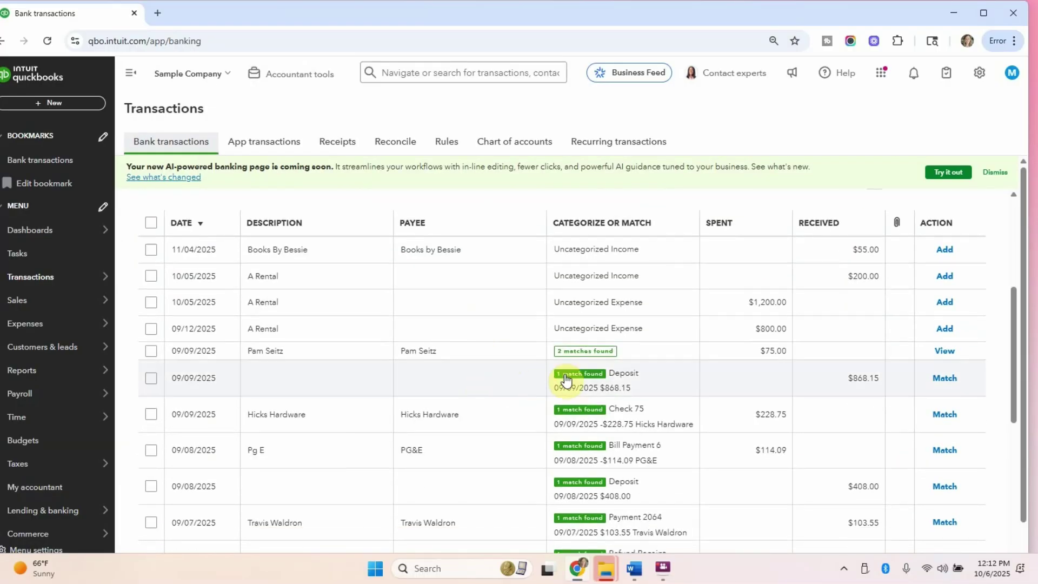
left_click(597, 254)
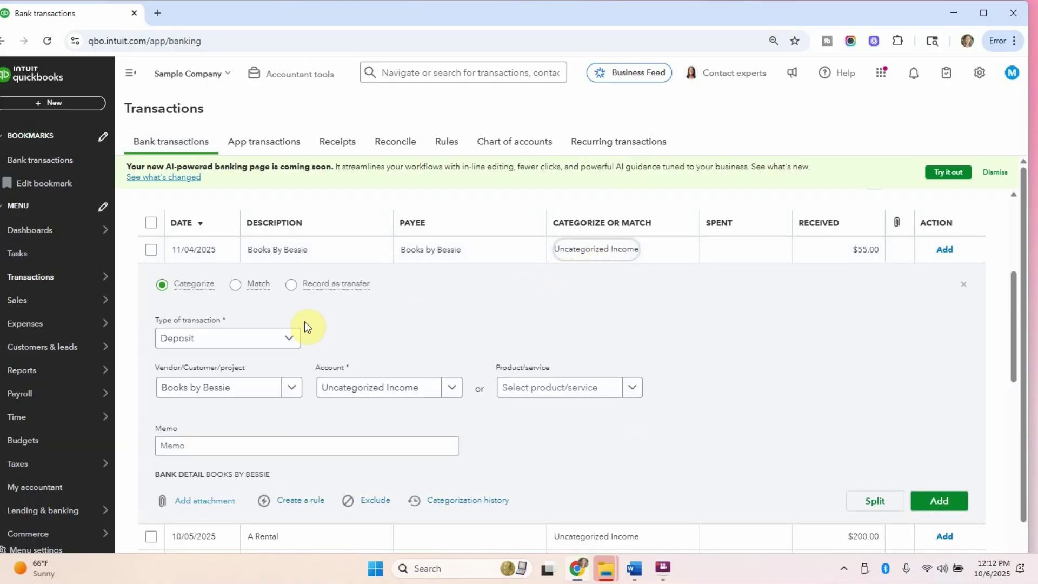
Collapse the Books By Bessie deposit and open the $1,200.00 A Rental expense.
left_click(964, 284)
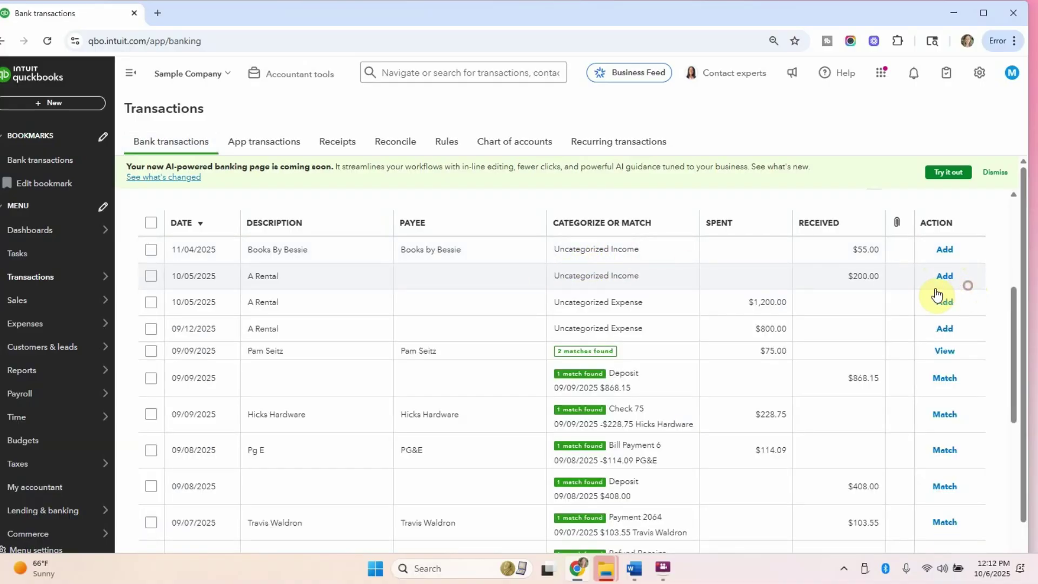
left_click(743, 301)
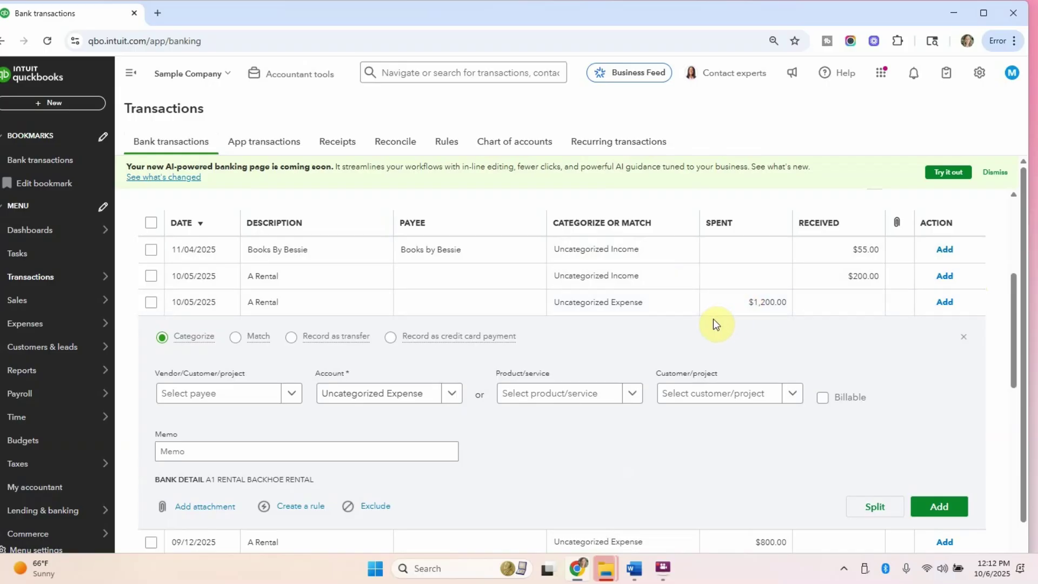
scroll(619, 338, "down", 1)
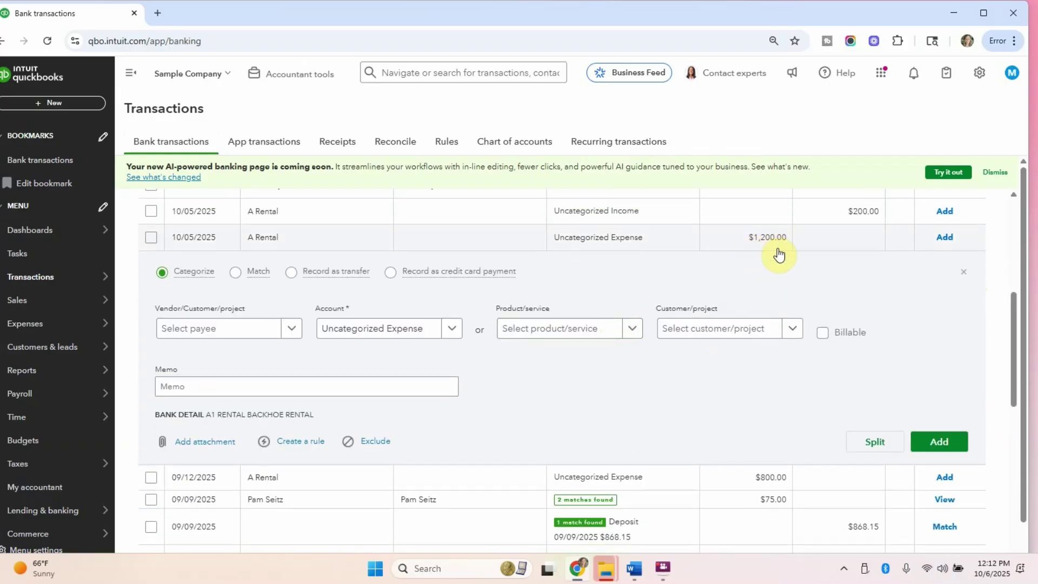
Create a new vendor 'A1 rental' and set it as the $1,200 charge's payee.
left_click(243, 330)
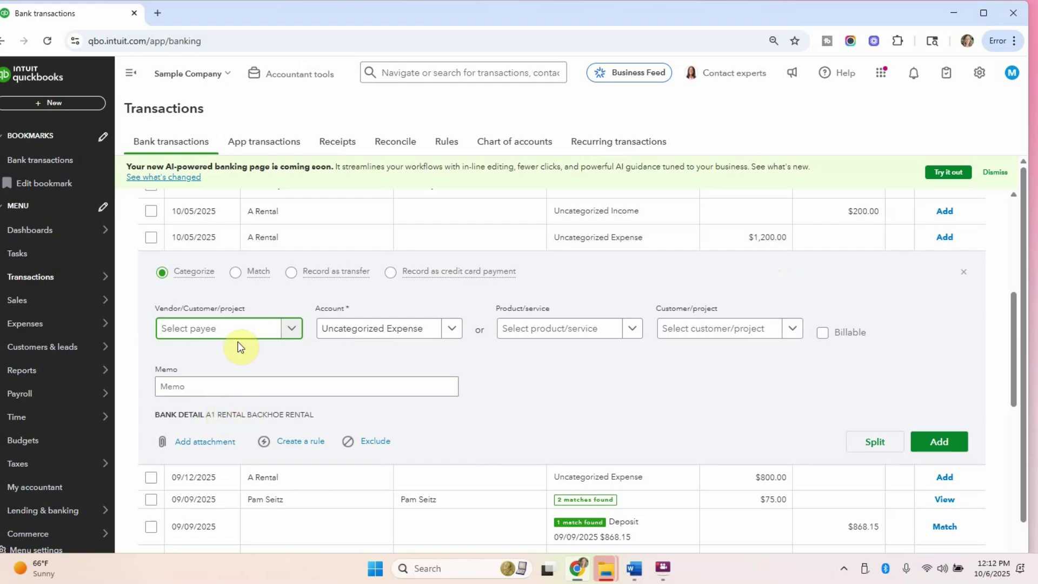
type("a1")
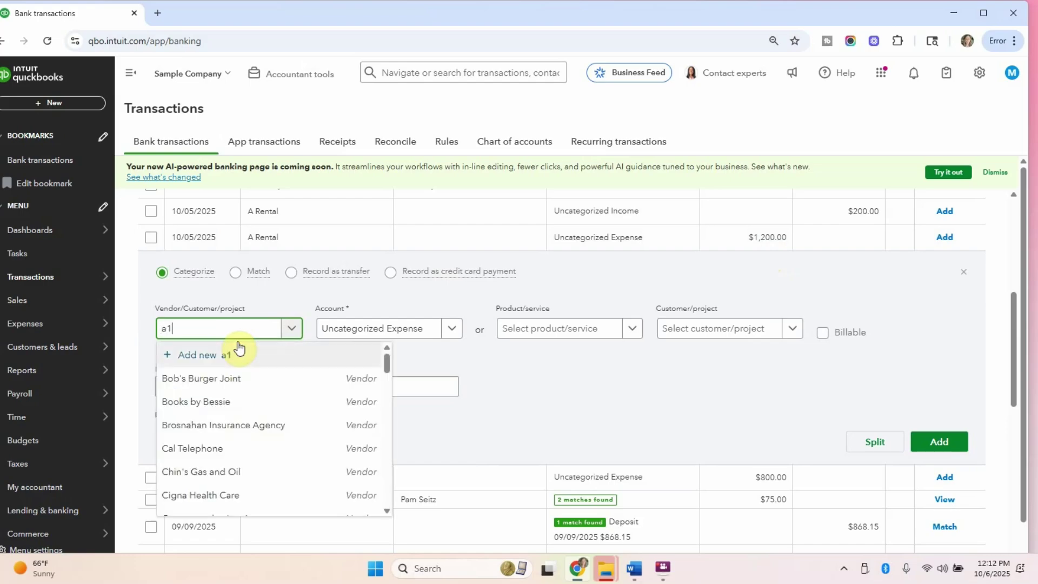
type(" renta")
left_click(248, 354)
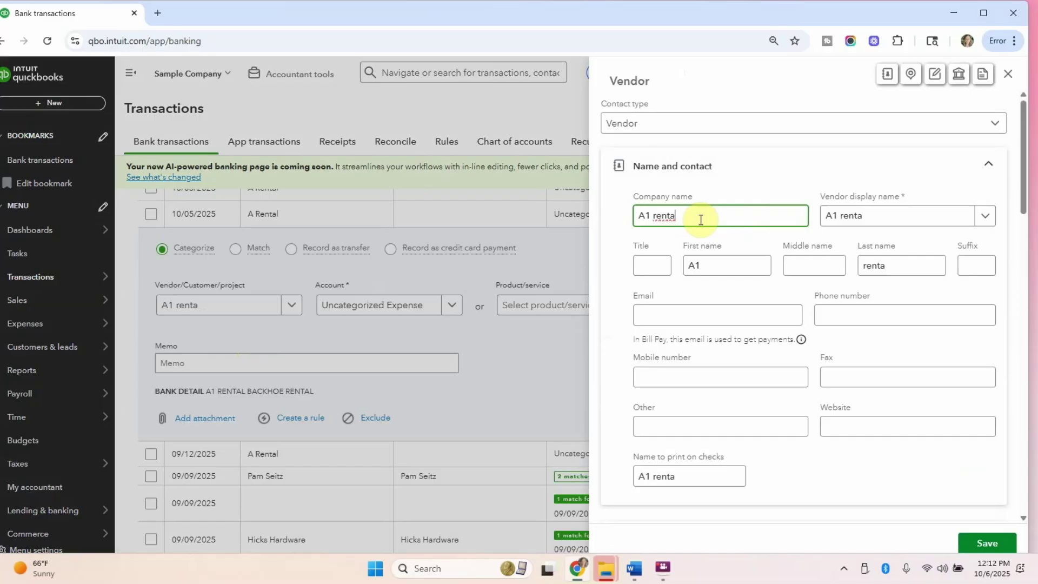
type("l")
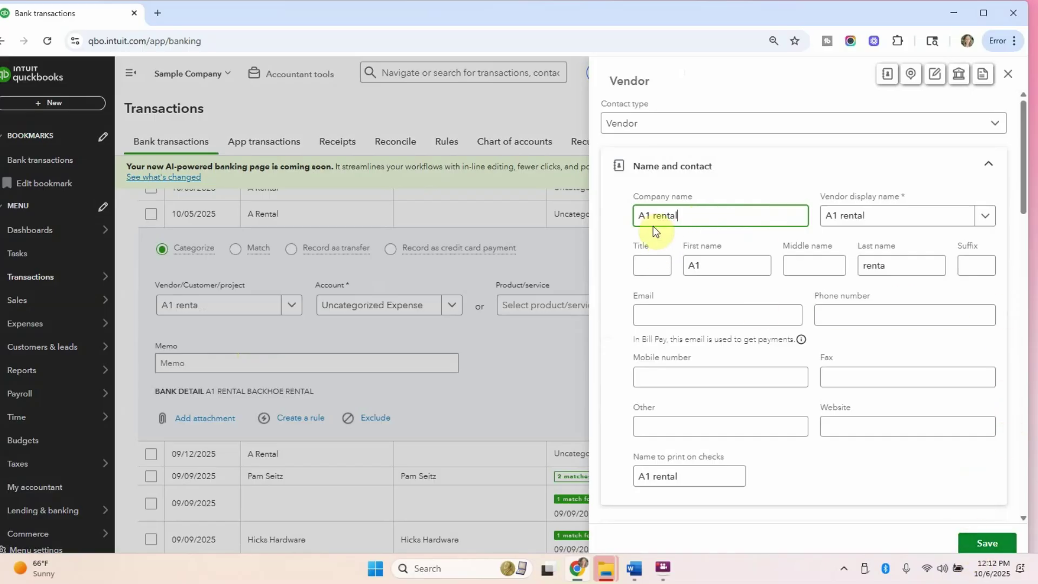
left_click(1014, 542)
Create a Backhoe rental expense account, detail type Equipment Rental, as a subaccount of Equipment Rental.
left_click(388, 312)
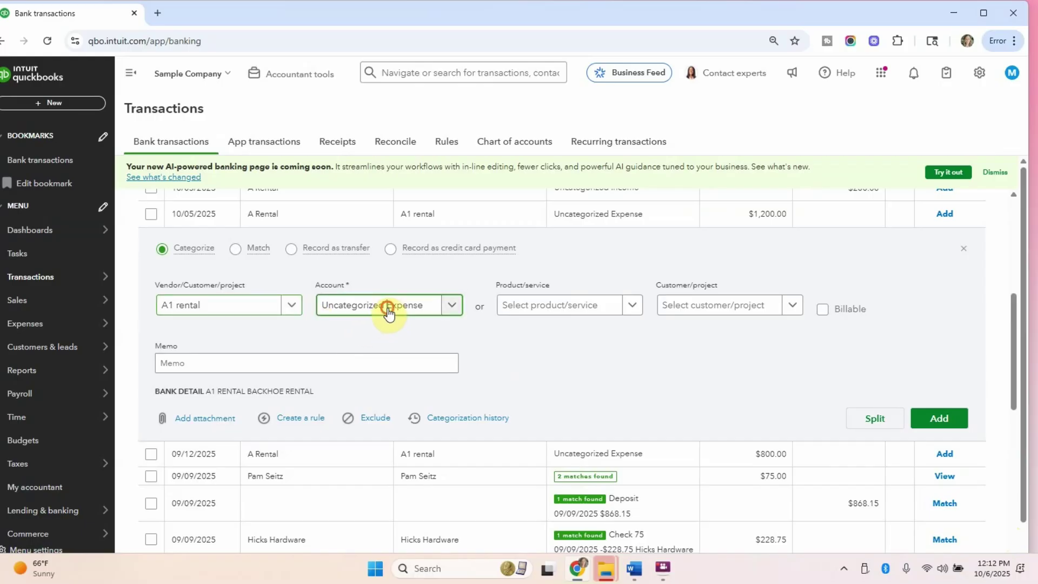
type("ren")
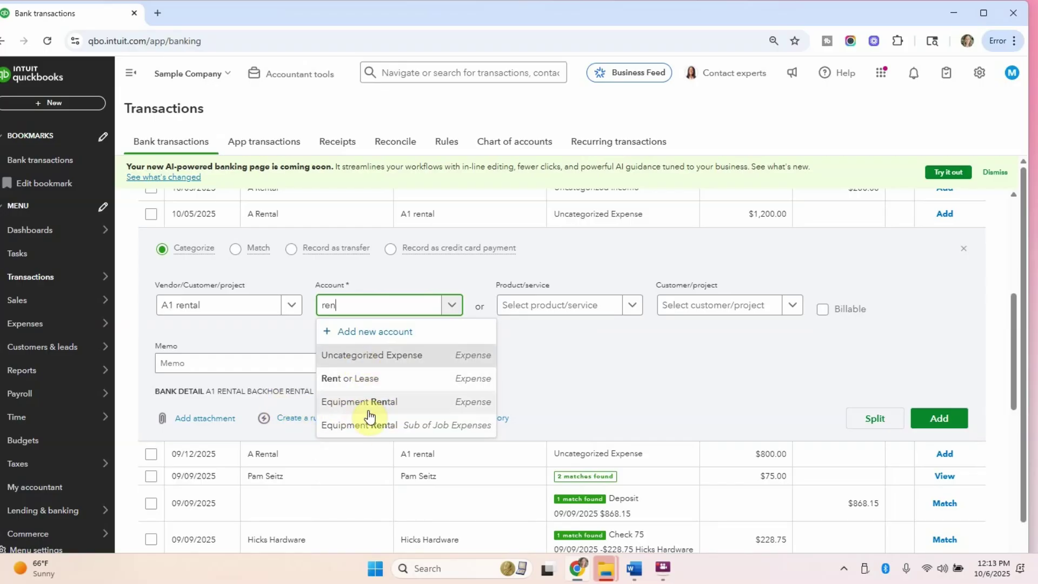
left_click(377, 330)
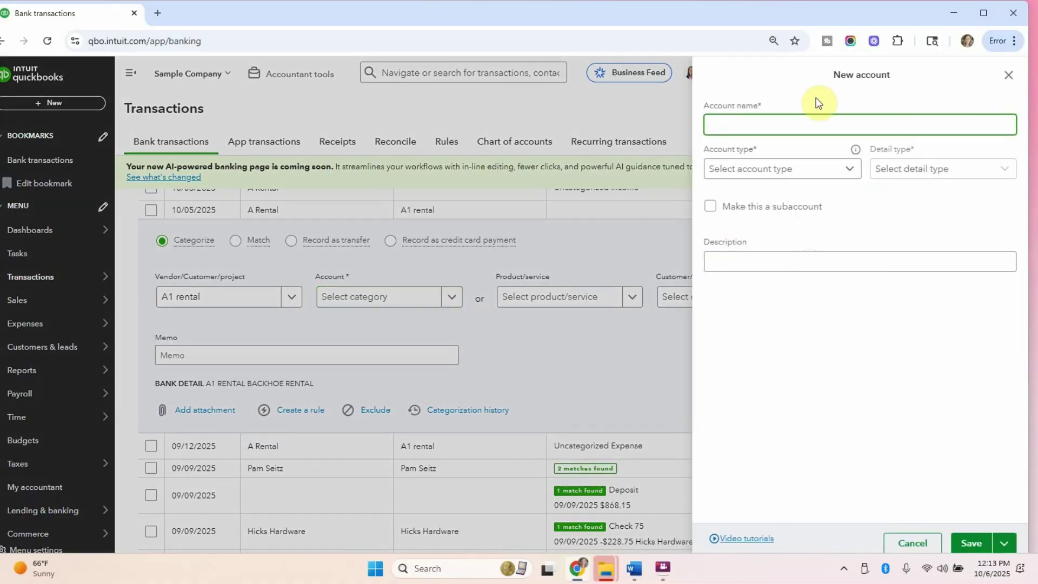
type("Backhoe rental")
left_click(829, 171)
left_click(811, 193)
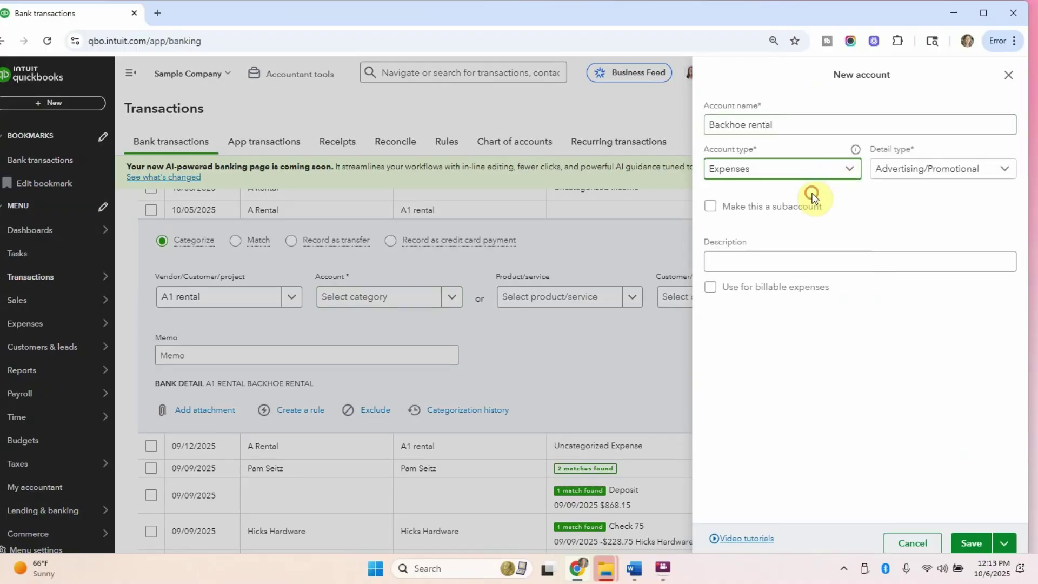
left_click(940, 174)
scroll(934, 259, "down", 4)
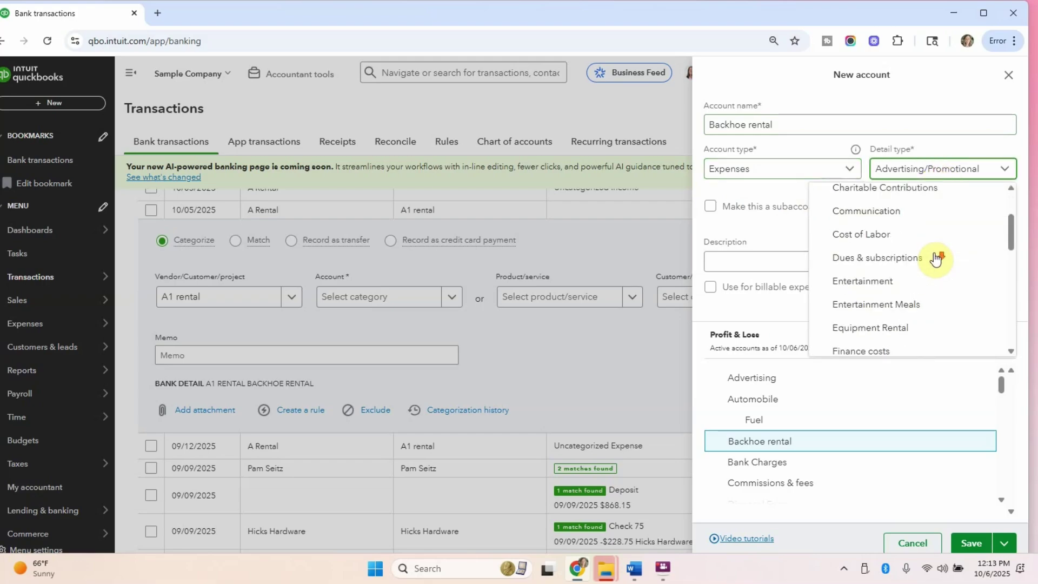
scroll(934, 260, "down", 1)
left_click(908, 208)
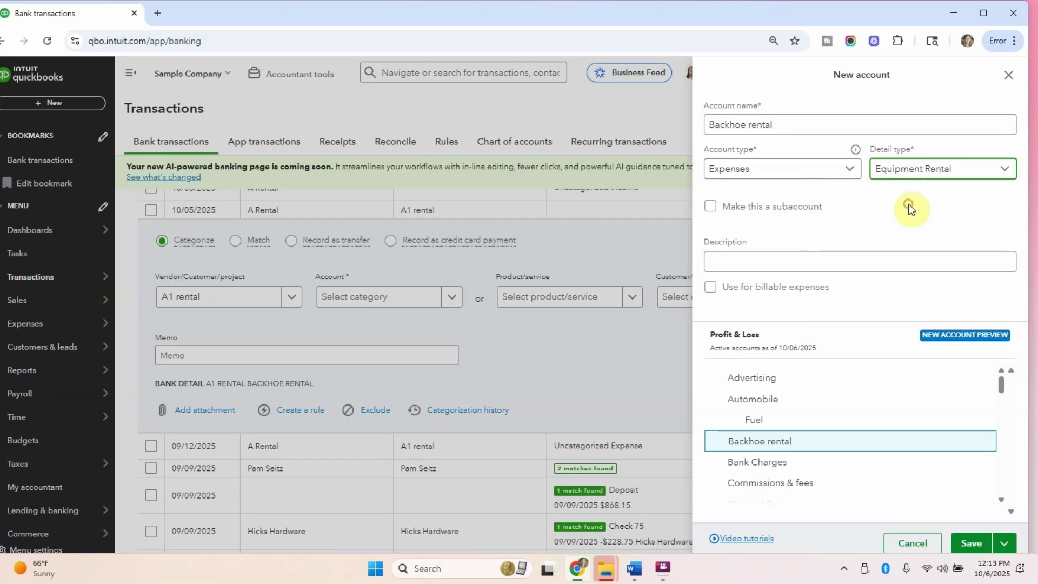
left_click(725, 207)
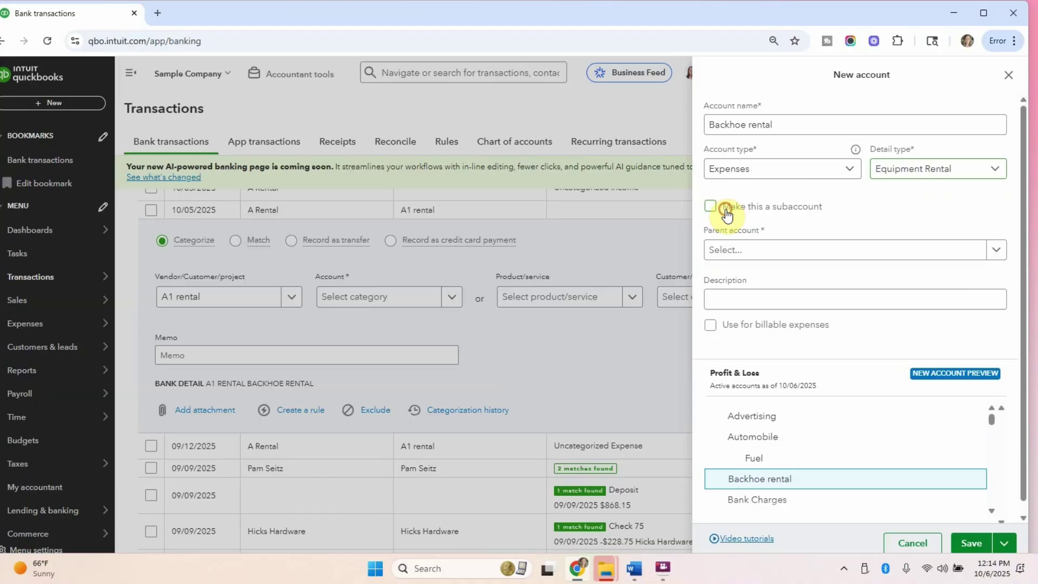
left_click(785, 250)
type("rent")
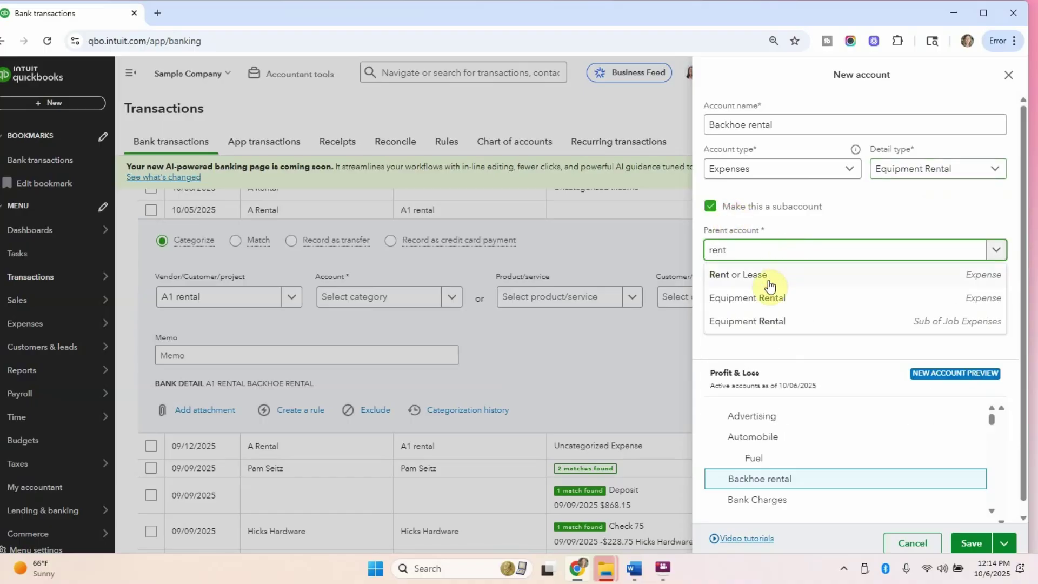
left_click(762, 298)
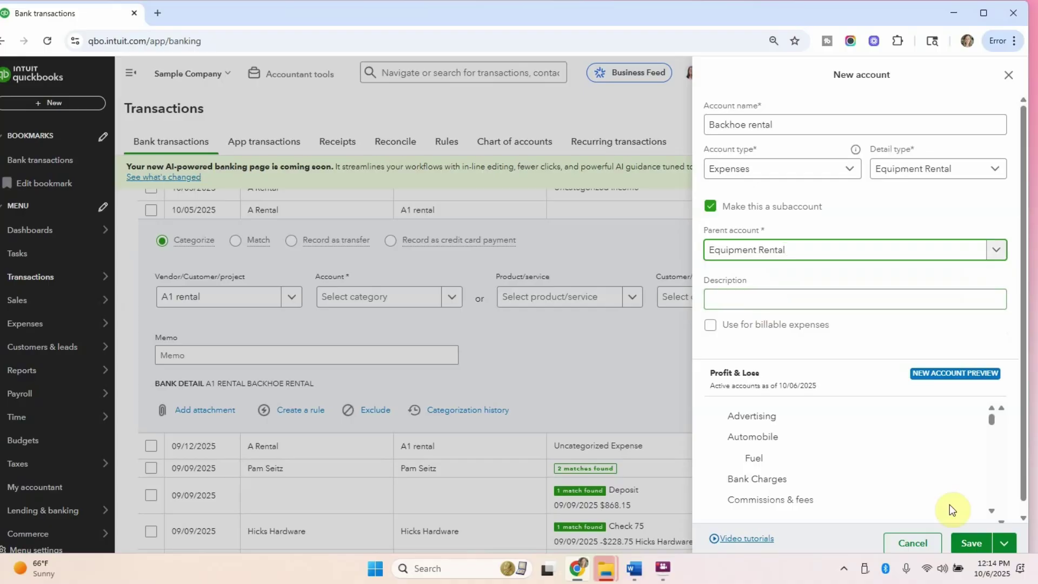
left_click(968, 542)
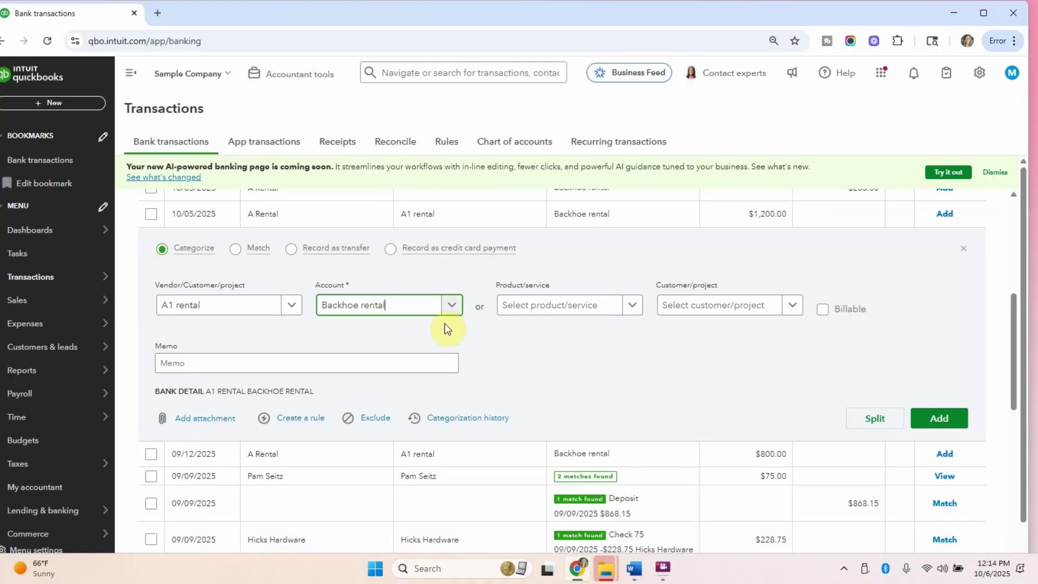
Categorize the $1,200 and $800 A1 rental bank transactions to Backhoe rental.
left_click(939, 418)
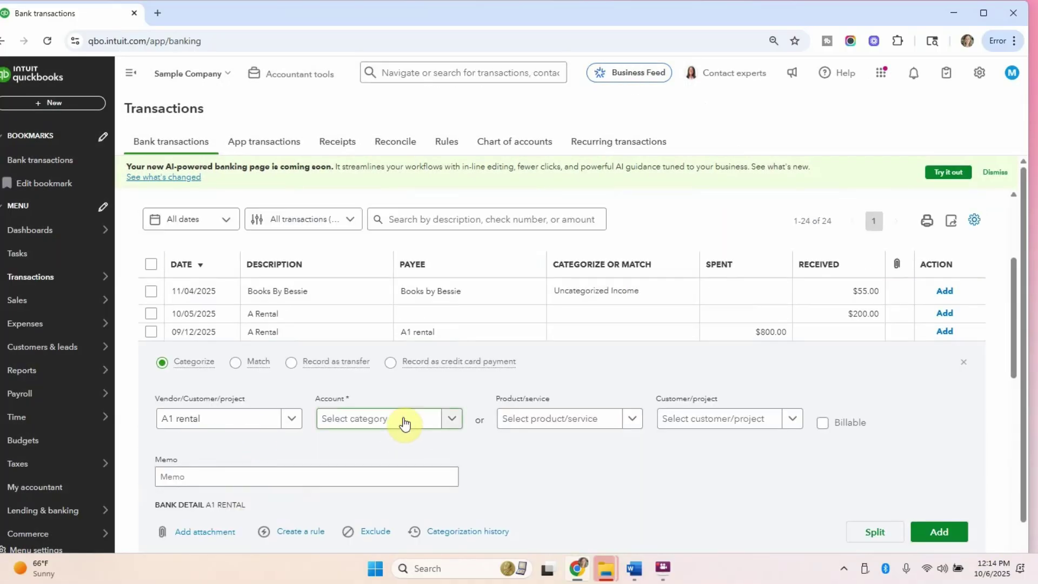
left_click(403, 423)
type("back")
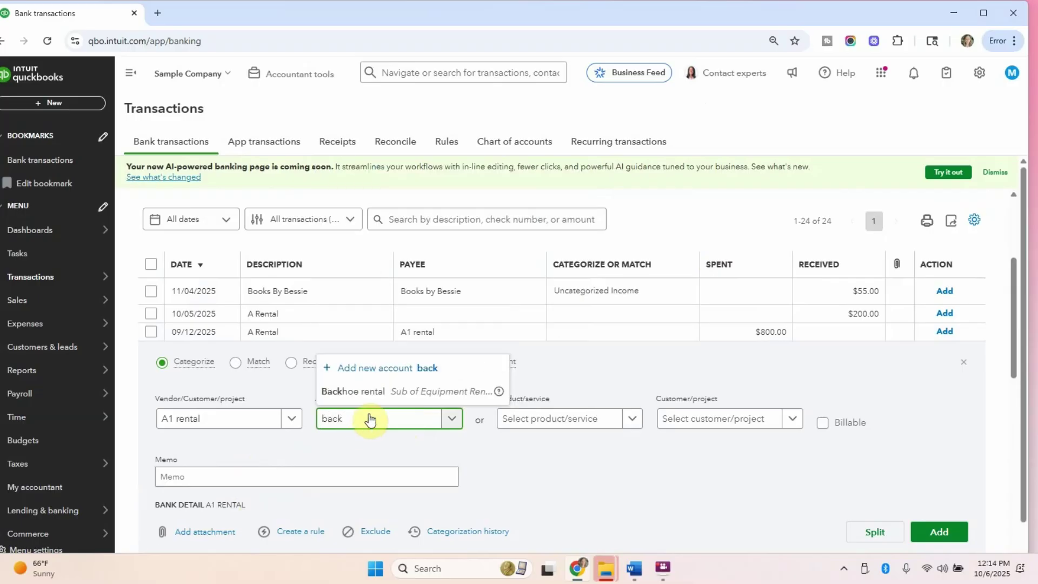
left_click(364, 391)
left_click(947, 550)
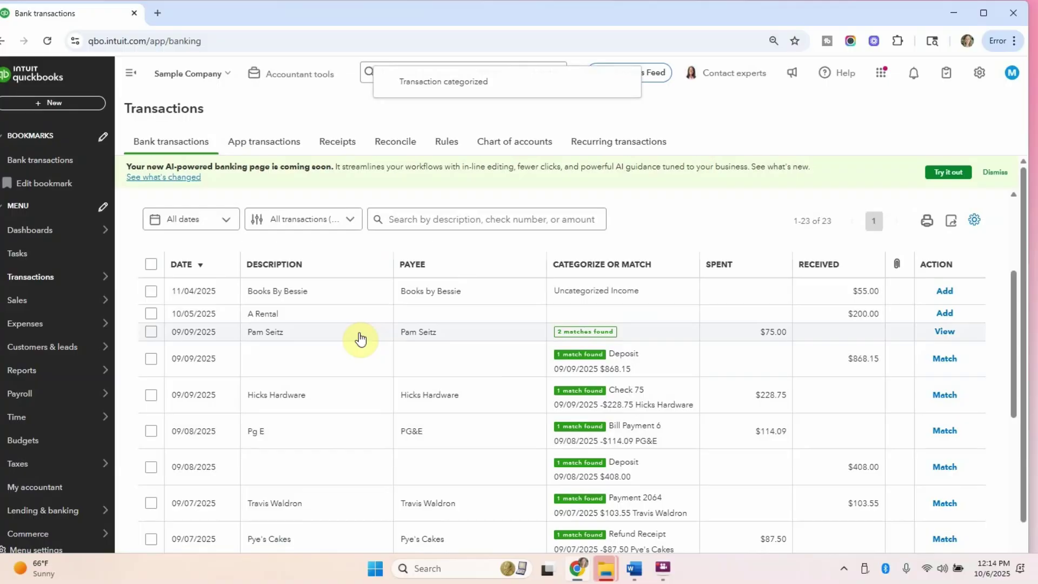
mouse_move(96, 373)
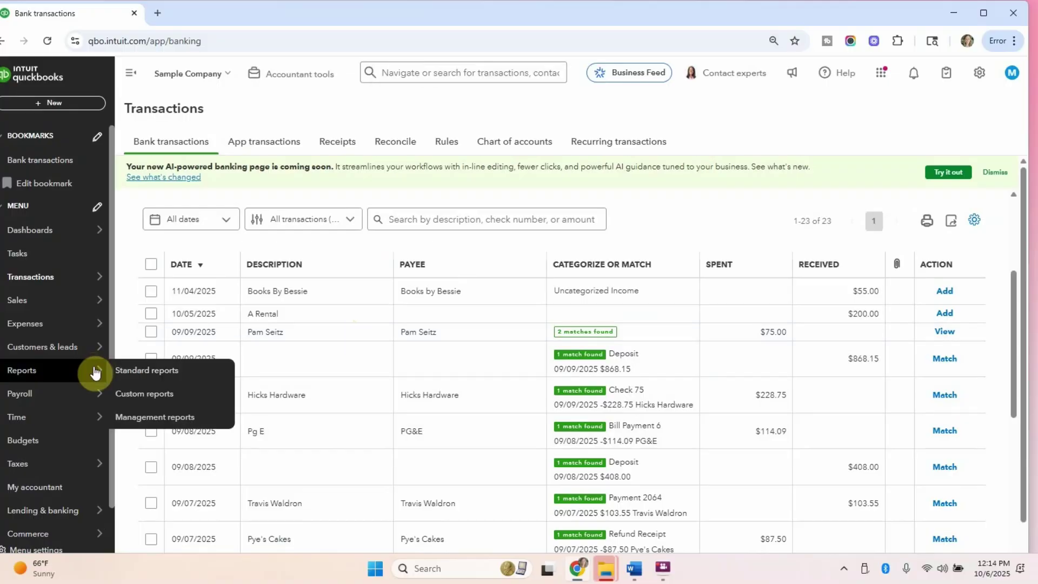
Run the Profit and Loss report and drill into the $2,000.00 Backhoe rental total.
left_click(142, 373)
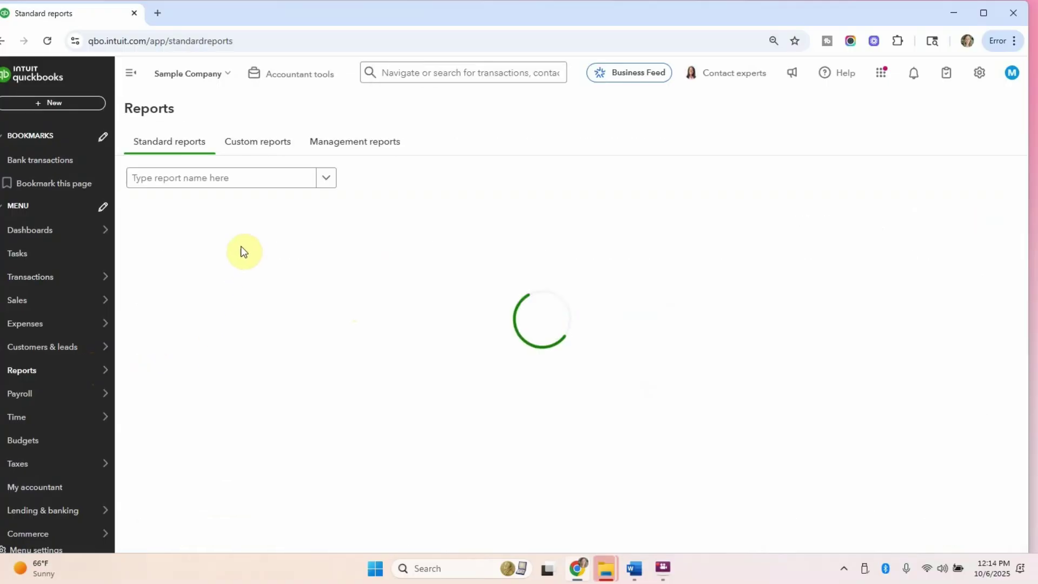
left_click(201, 290)
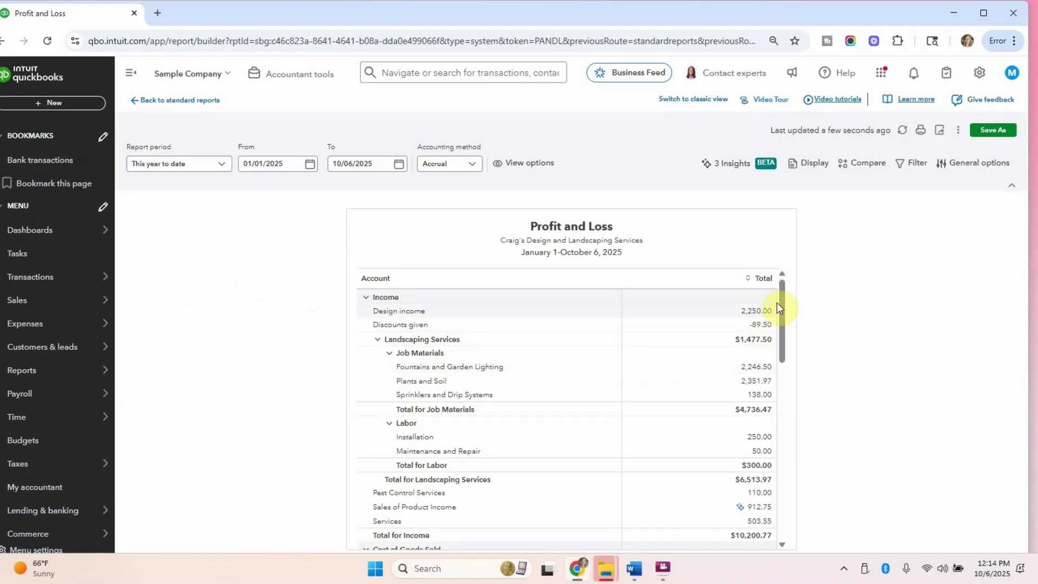
left_click_drag(780, 297, 777, 351)
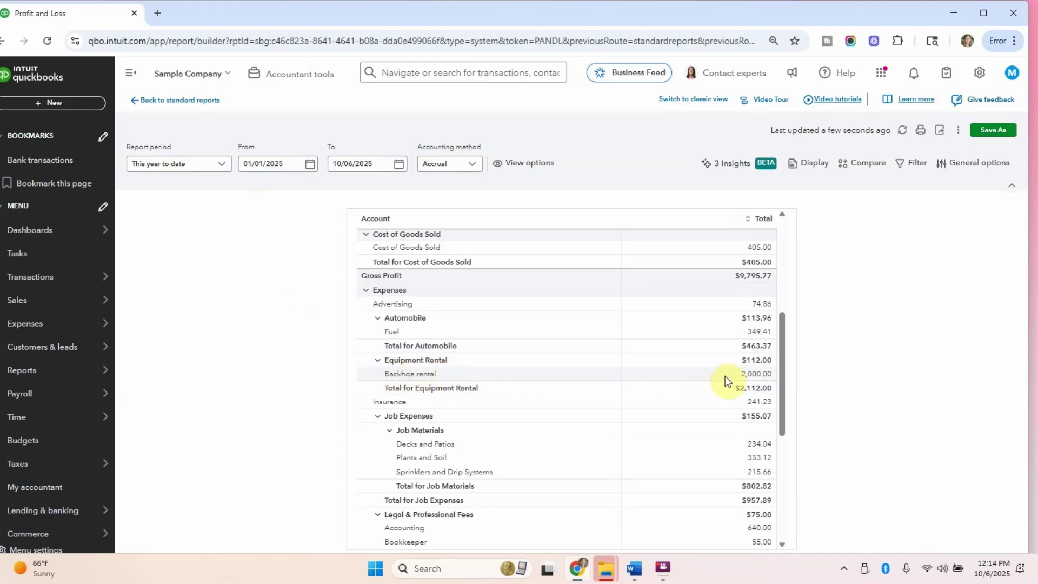
left_click(748, 375)
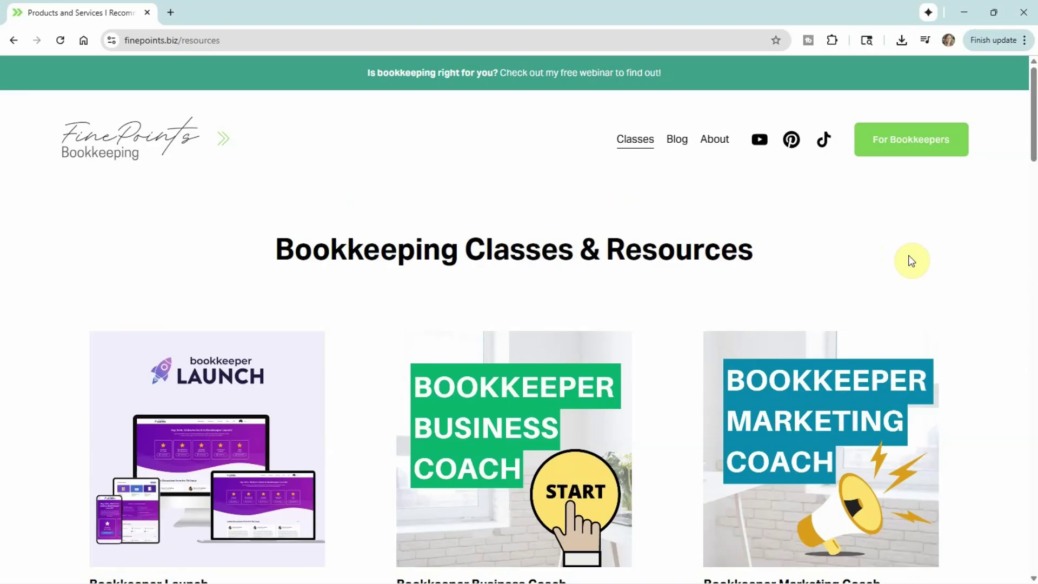
Open the Bookkeeper Marketing Coach course page from the resources page.
scroll(911, 261, "down", 1)
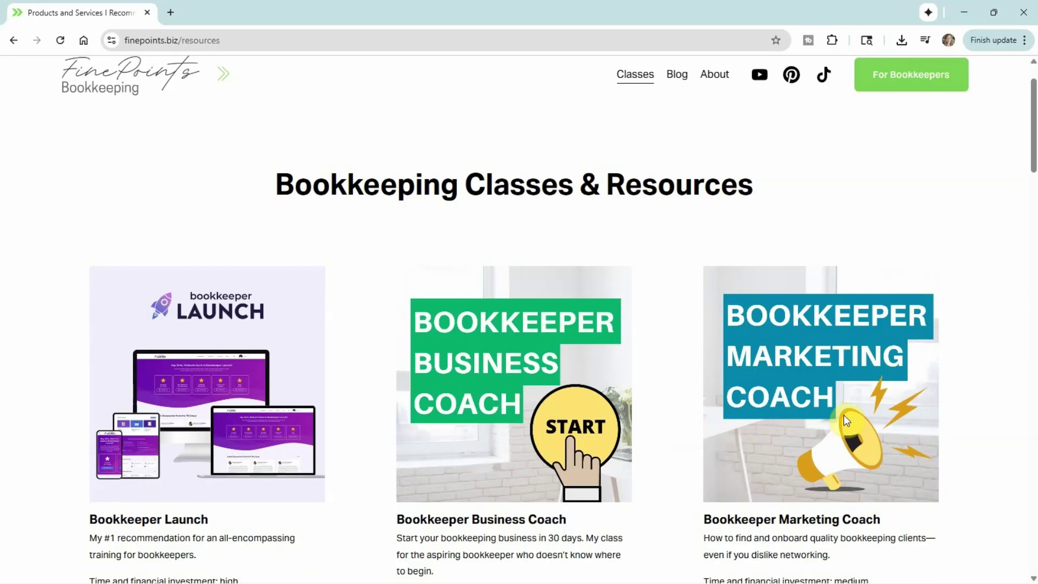
scroll(846, 420, "down", 2)
scroll(844, 346, "up", 3)
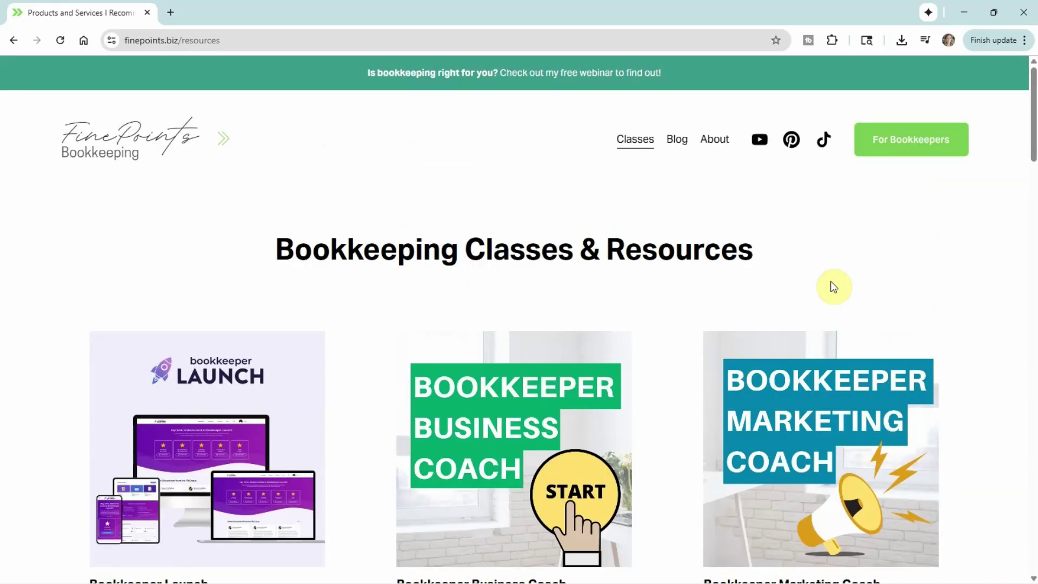
scroll(841, 313, "down", 3)
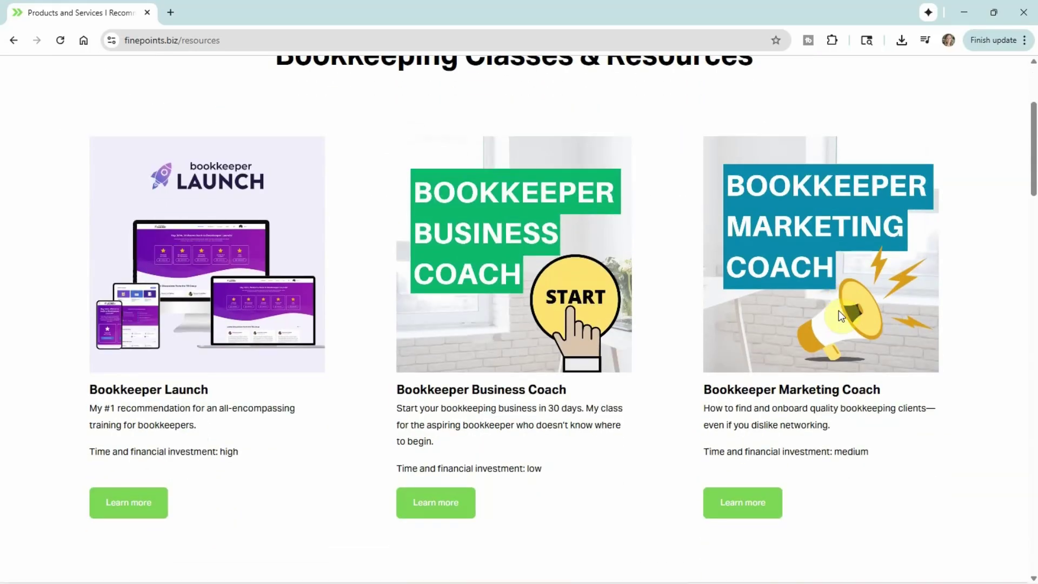
scroll(764, 571, "up", 1)
left_click(763, 570)
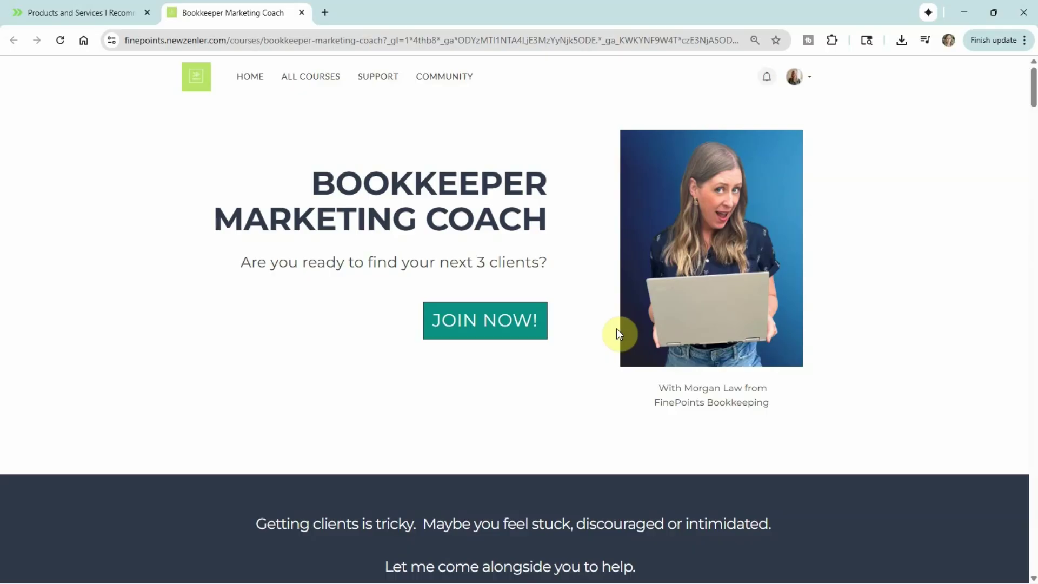
Scroll down to the bonus lesson and highlight the Get Clients without Social Media heading.
scroll(616, 332, "down", 1)
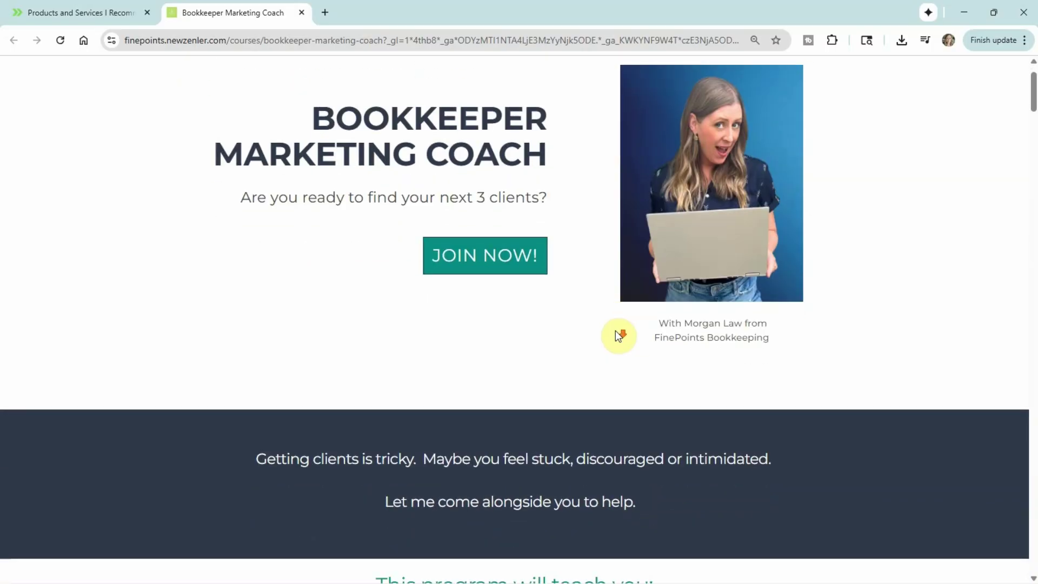
scroll(616, 332, "down", 1)
scroll(616, 333, "down", 4)
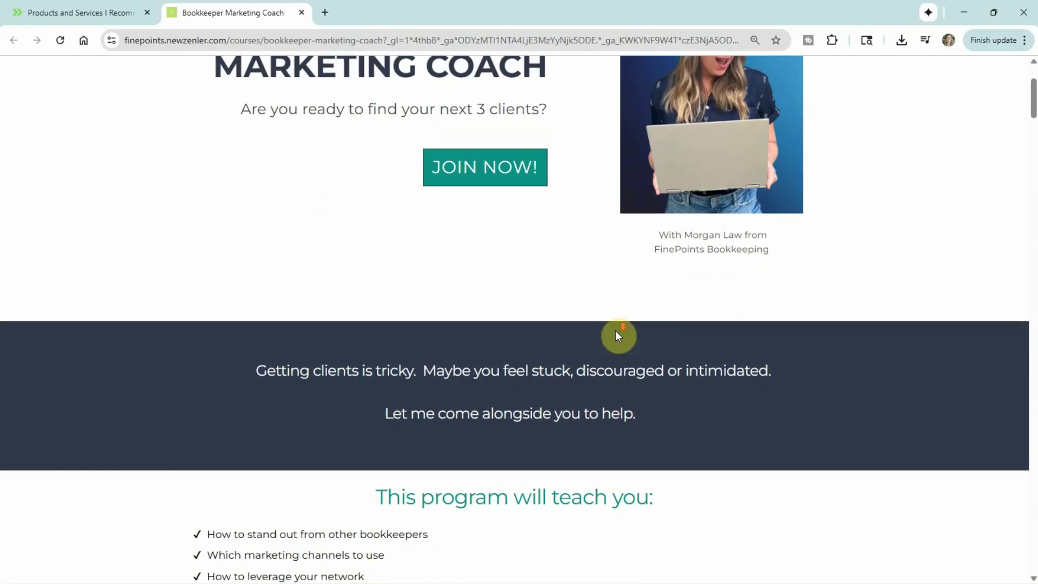
scroll(616, 331, "down", 13)
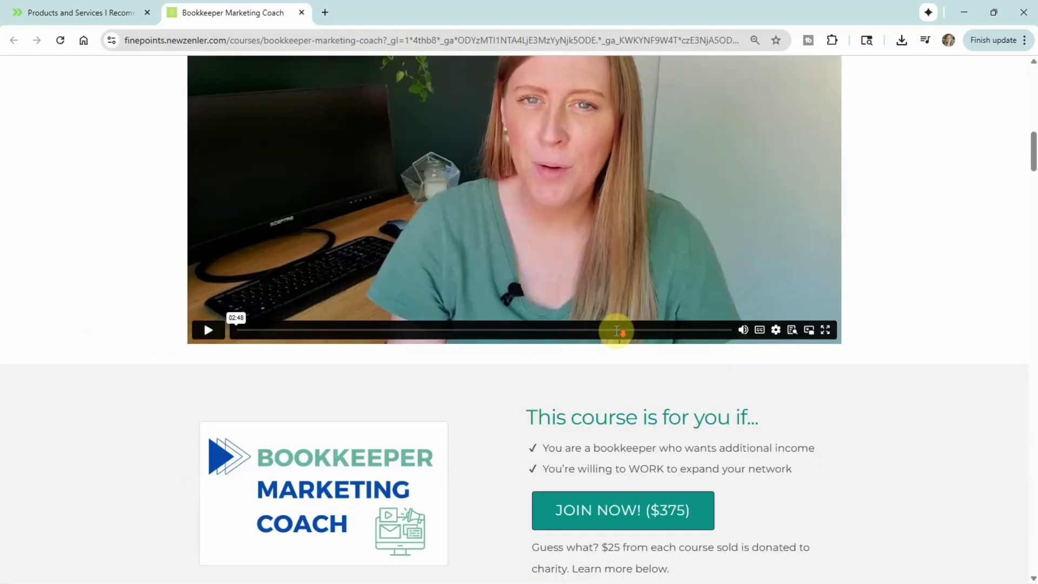
scroll(781, 451, "down", 10)
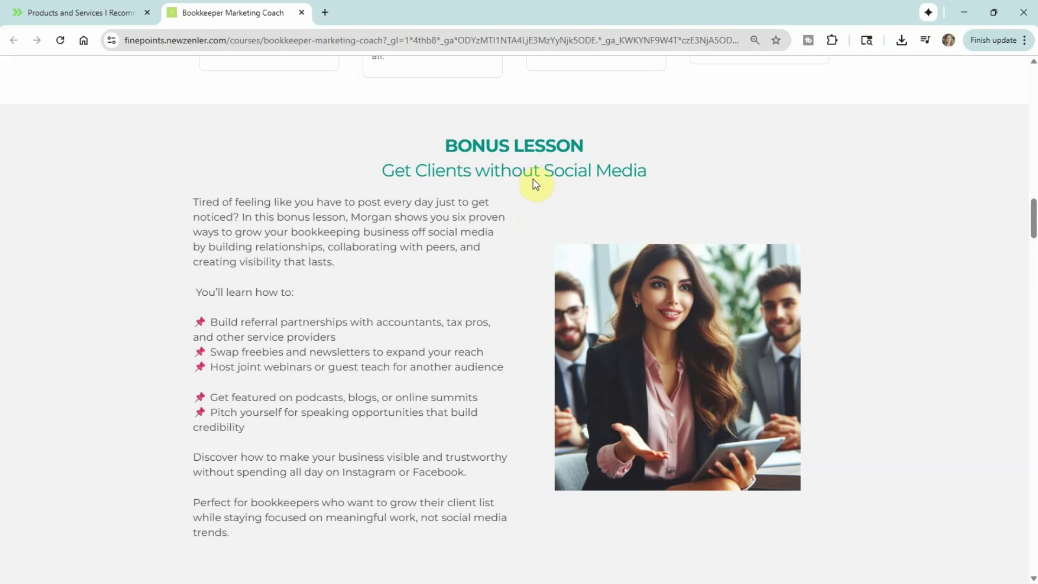
triple_click(533, 175)
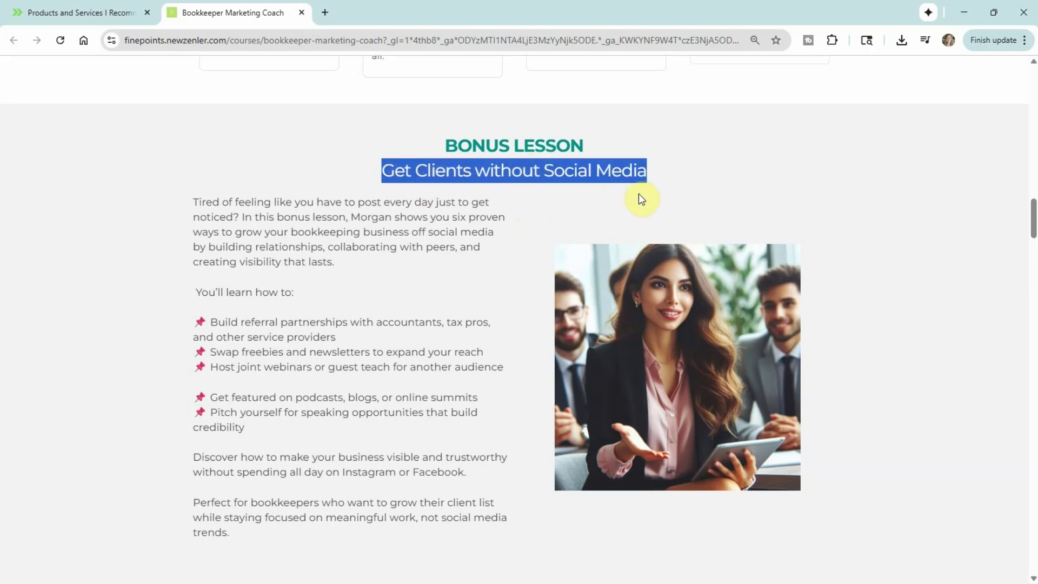
left_click(551, 173)
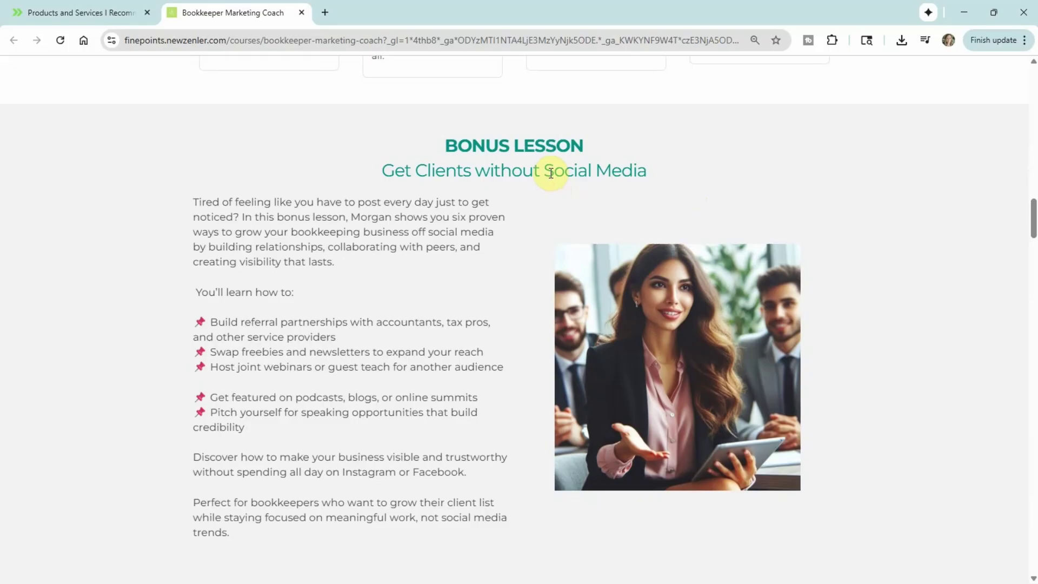